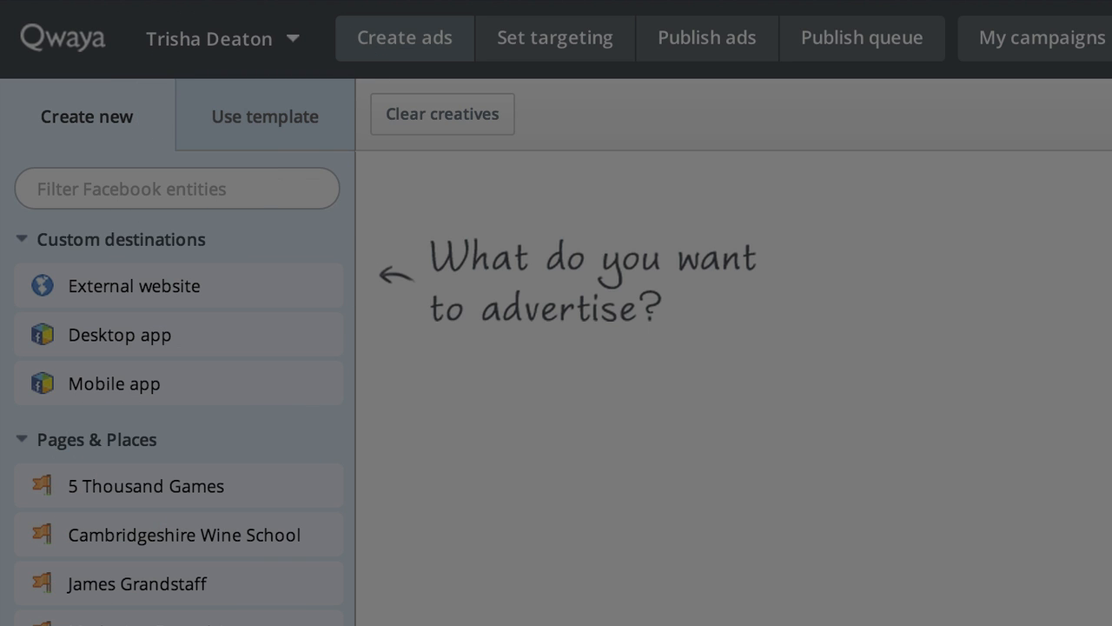
- Start an unpublished link ad for the page listed just below Cambridgeshire Wine School
click(137, 584)
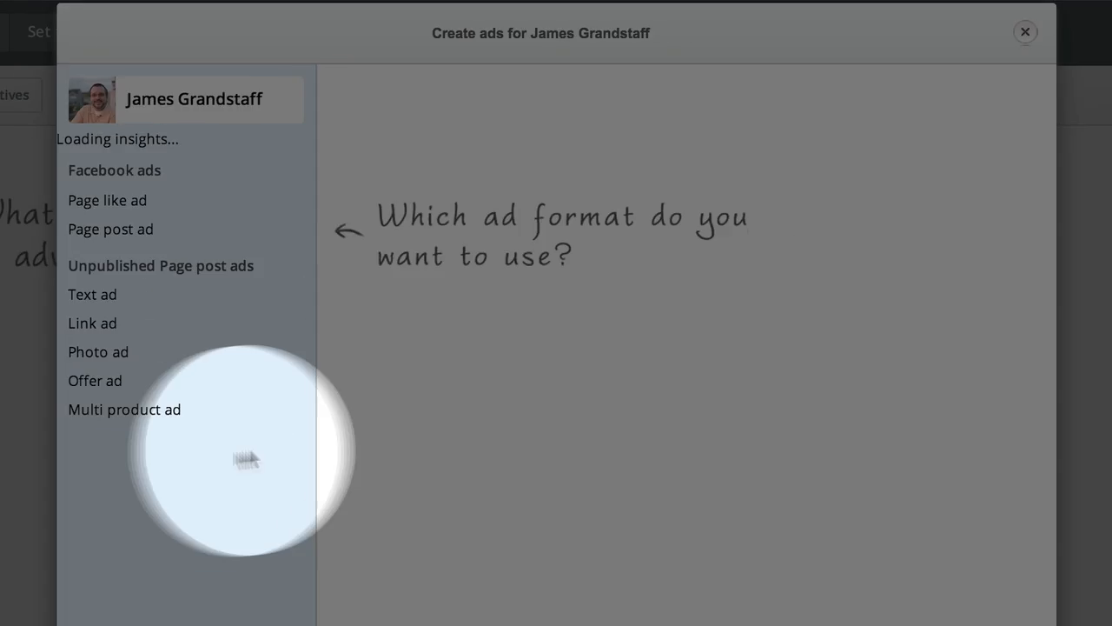
click(105, 367)
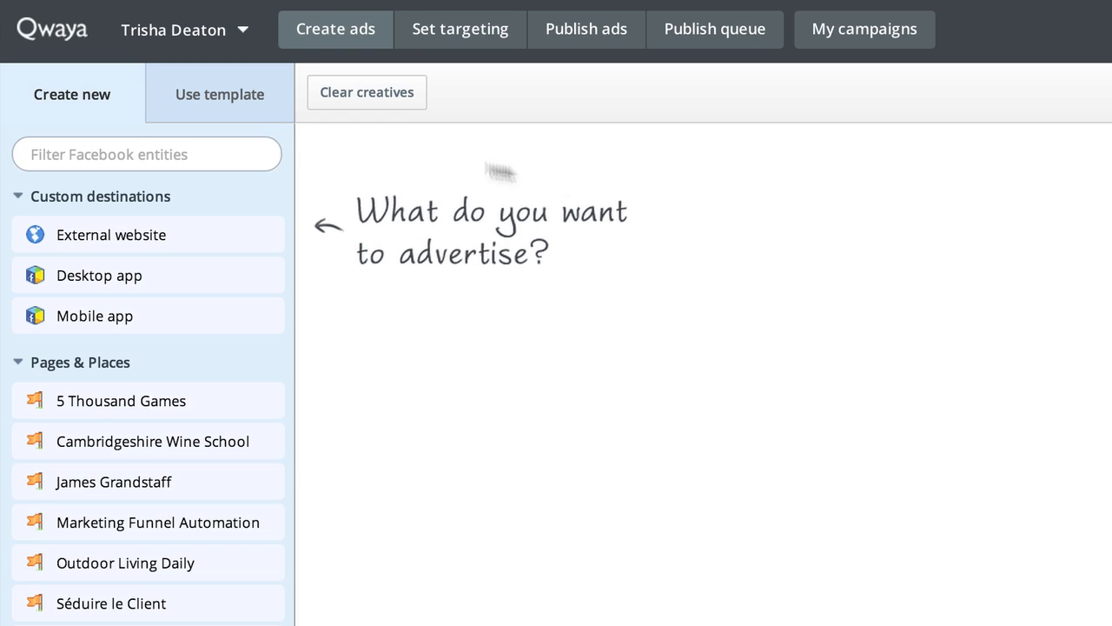
- Load the Stupid Simple creative template and choose Learn More as its call to action
click(220, 104)
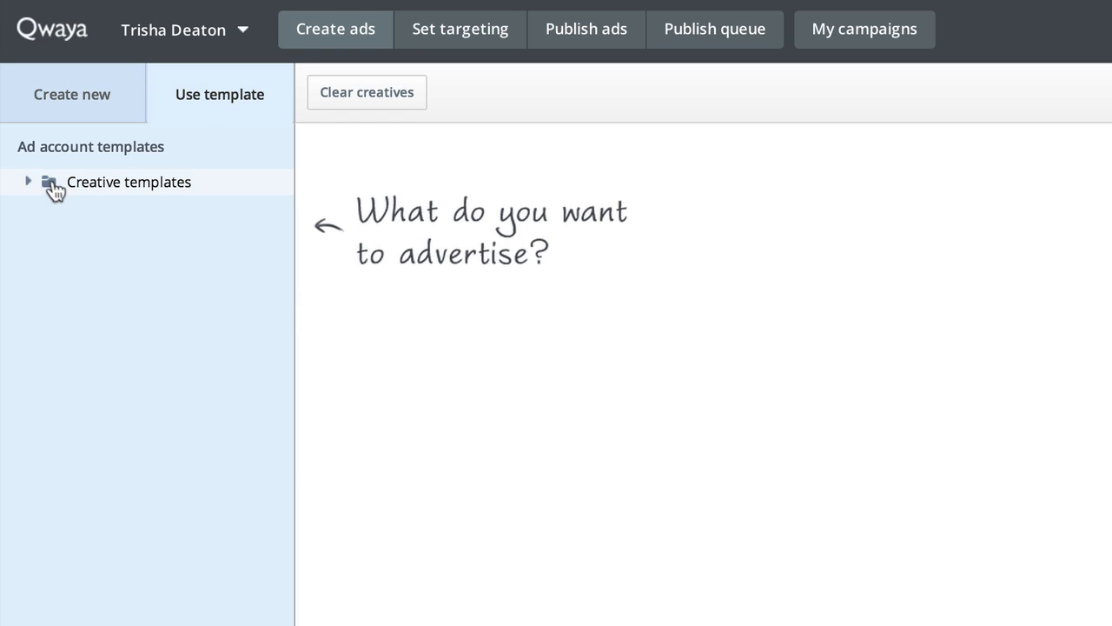
click(32, 184)
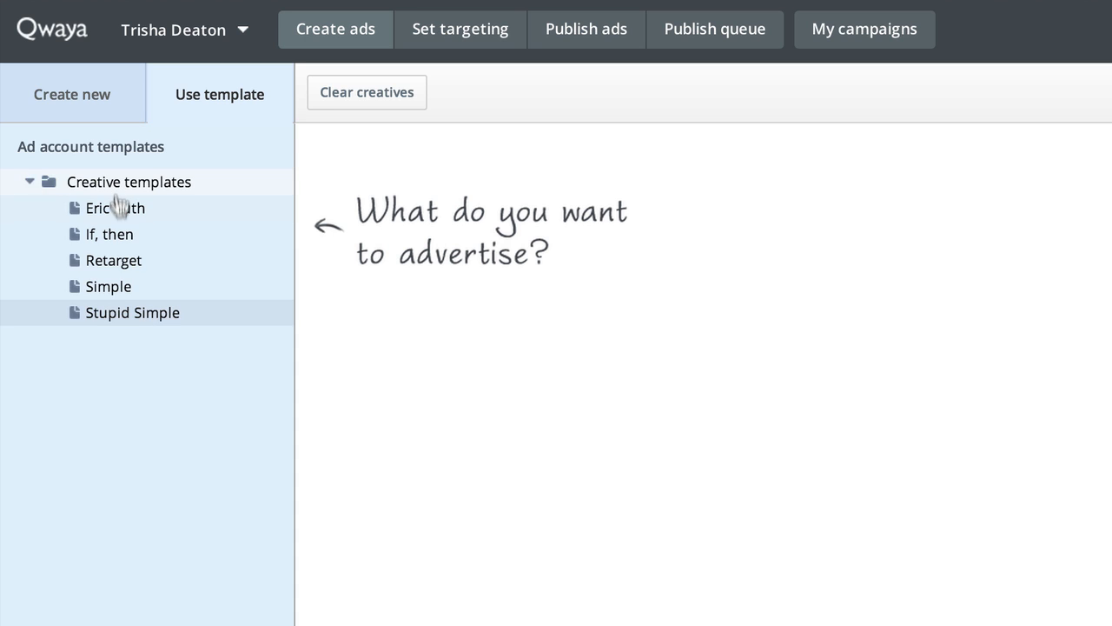
click(178, 313)
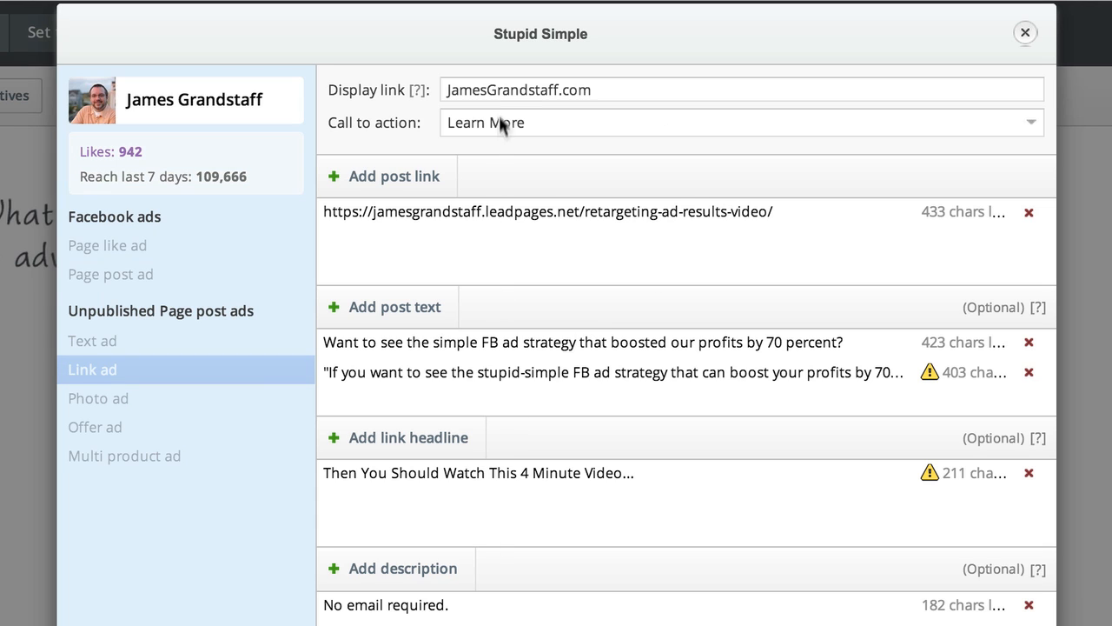
click(577, 123)
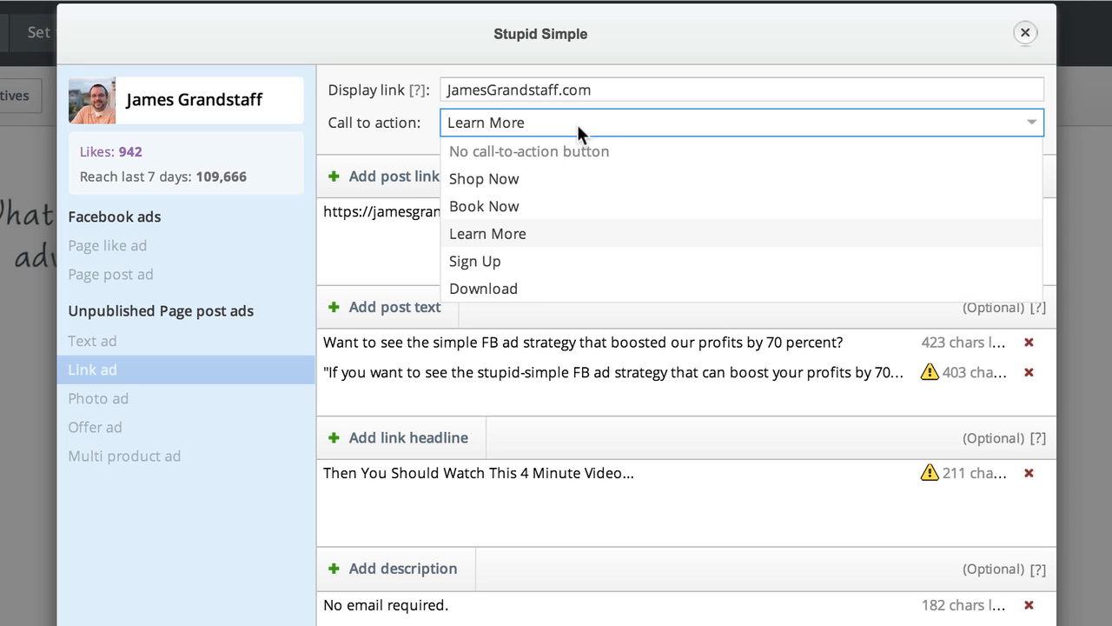
click(496, 242)
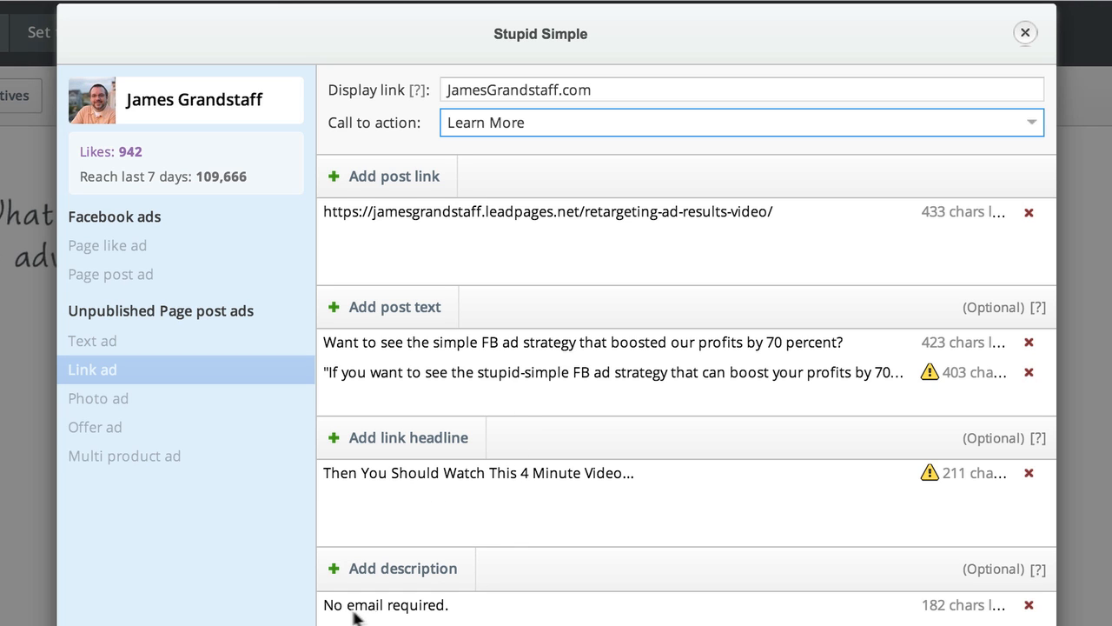
click(354, 580)
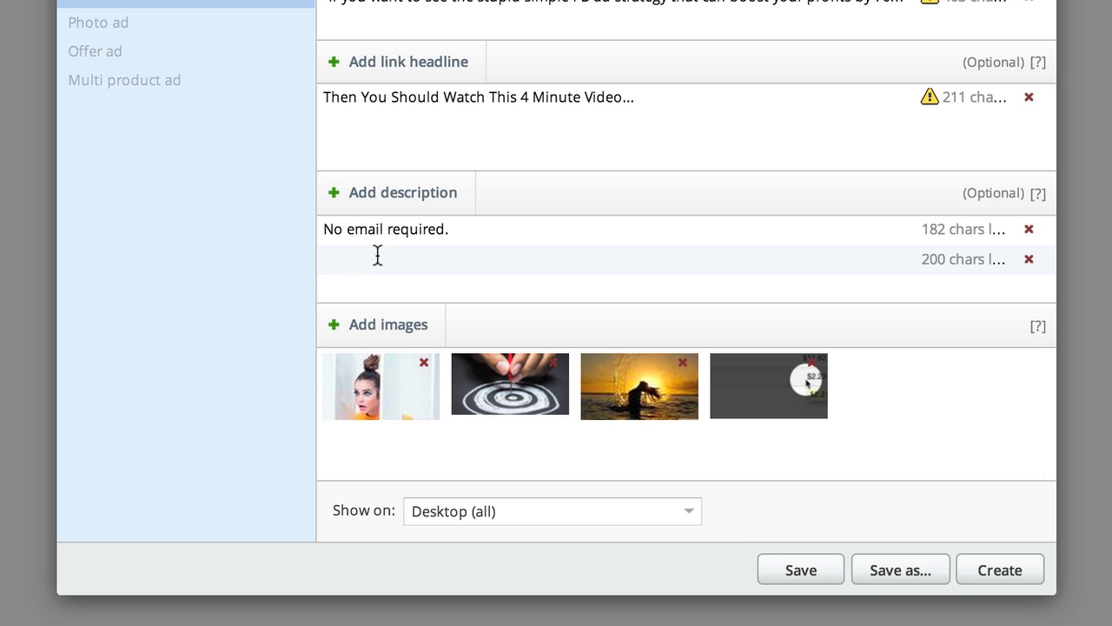
click(1029, 259)
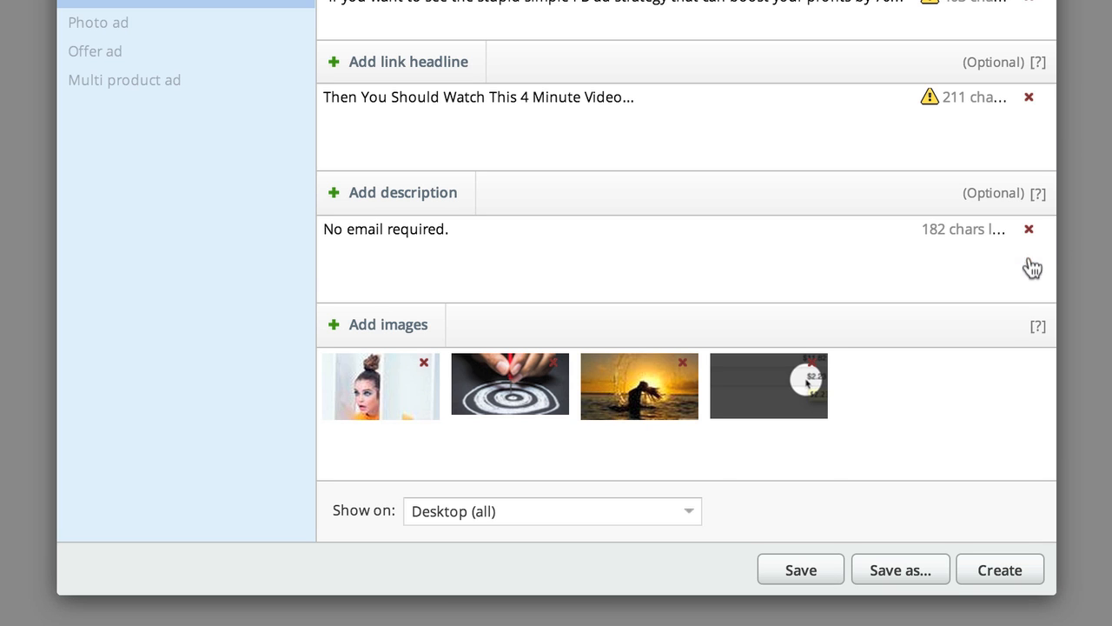
click(391, 327)
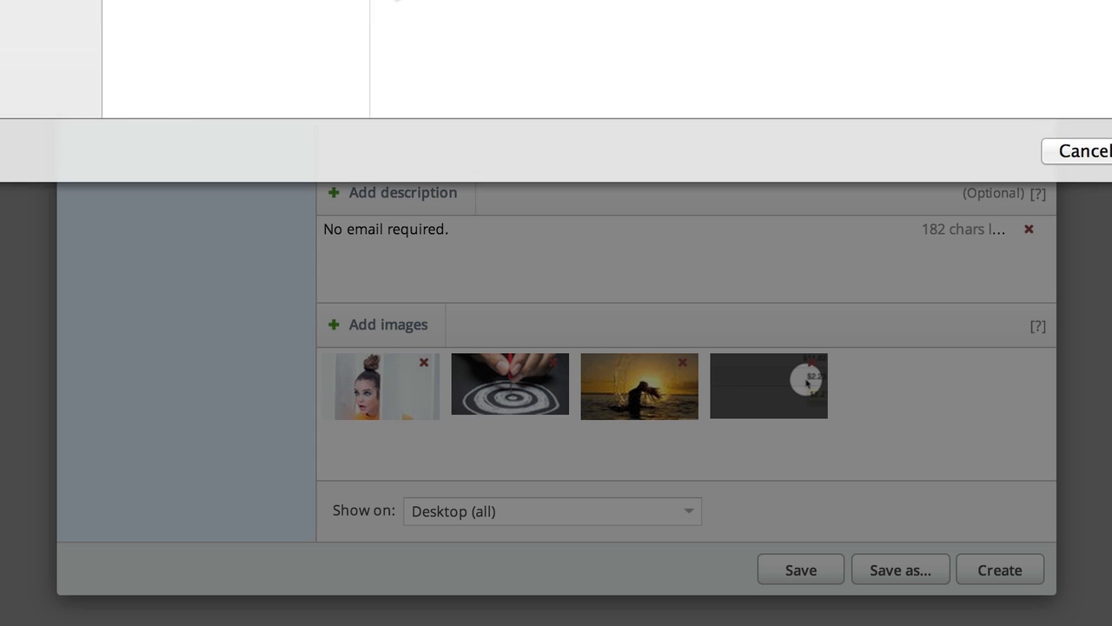
click(1078, 149)
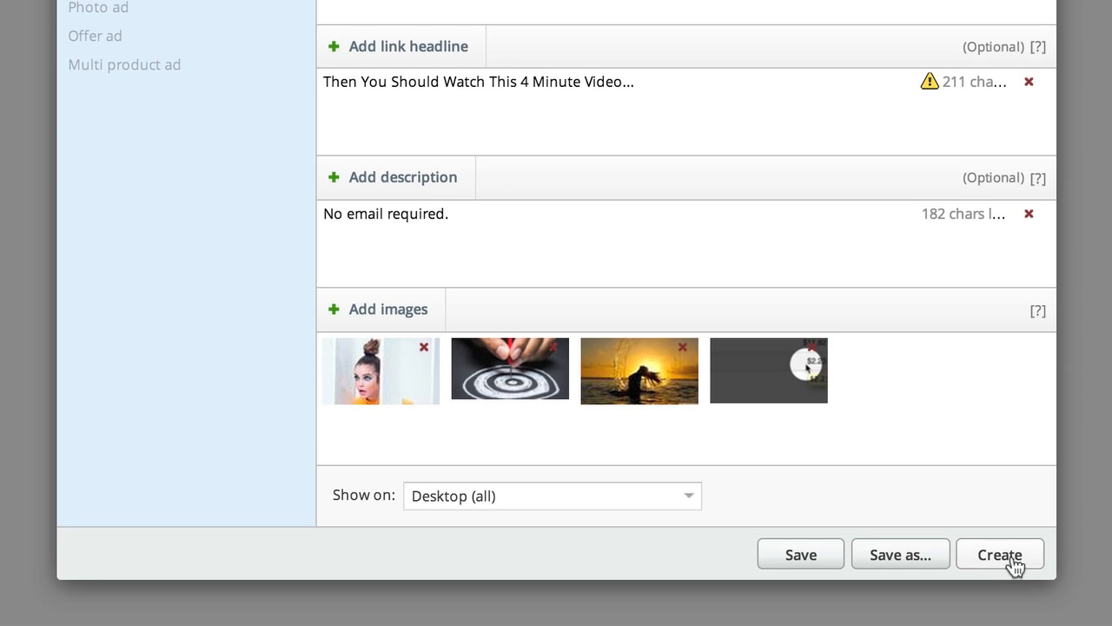
- Create the ads from the Stupid Simple template
click(1011, 561)
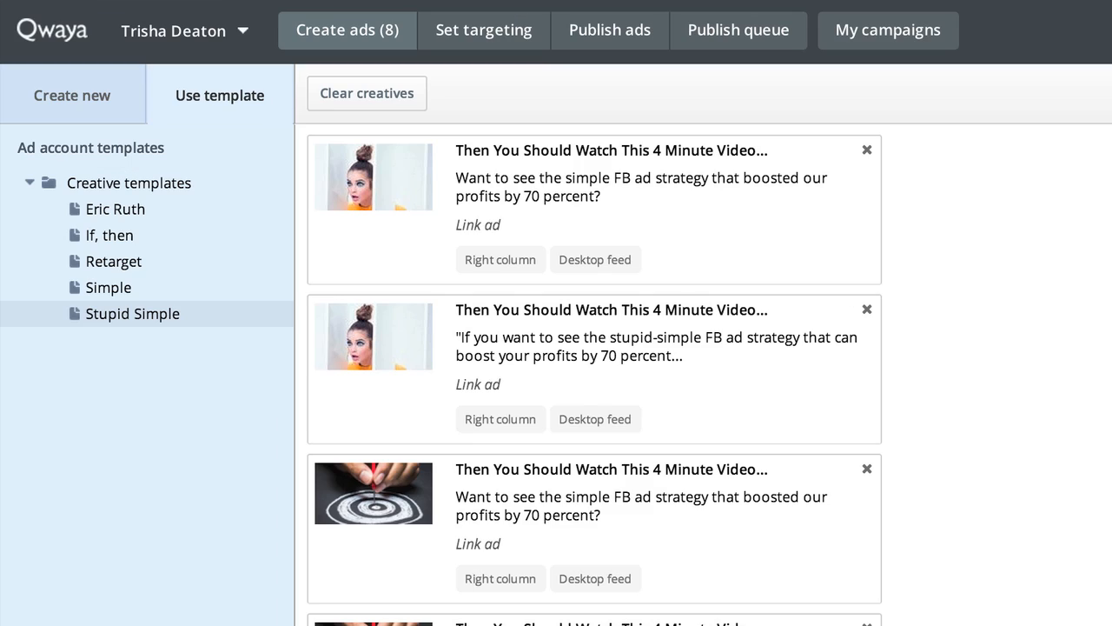
- Examine the generated ad variations and their Facebook placement previews, comparing images and post texts
scroll(594, 375, down, 5)
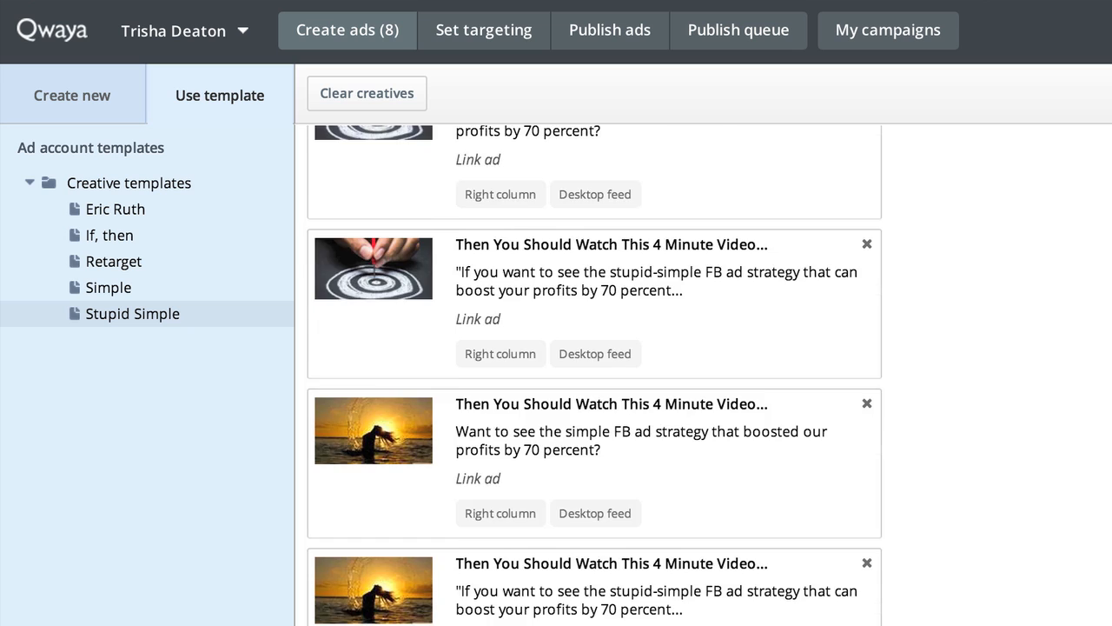
scroll(772, 184, up, 5)
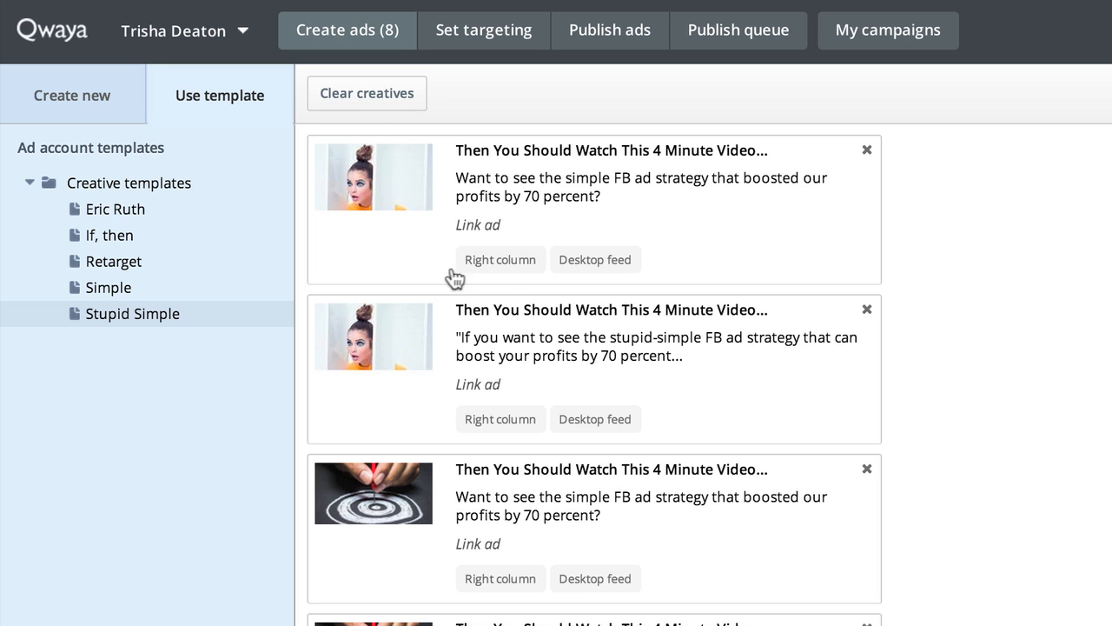
scroll(708, 282, down, 3)
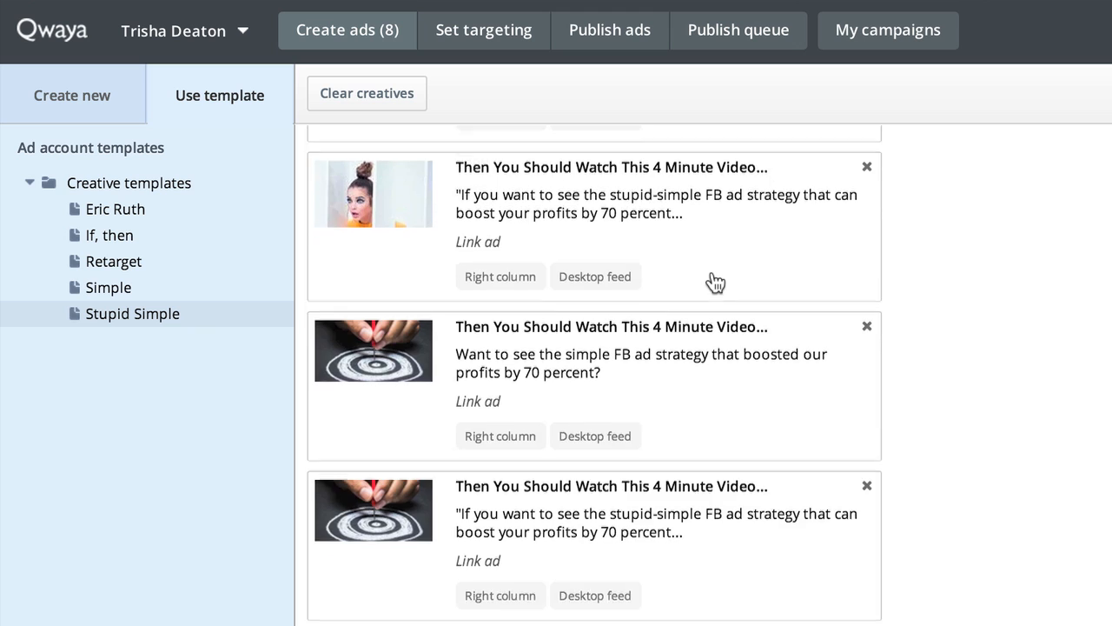
scroll(467, 530, down, 2)
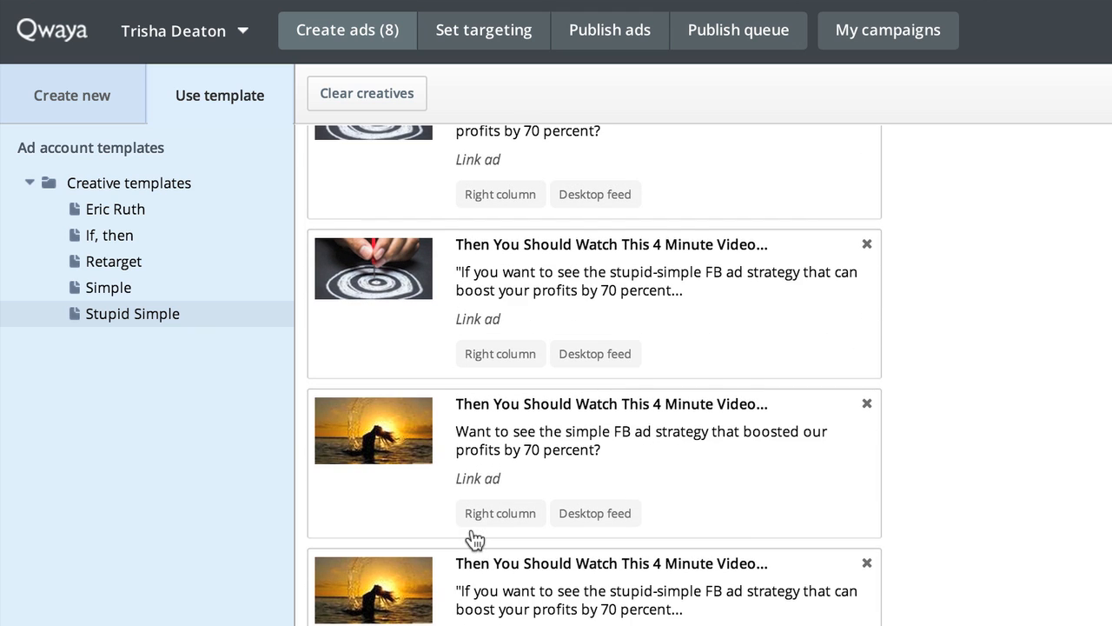
scroll(466, 531, up, 5)
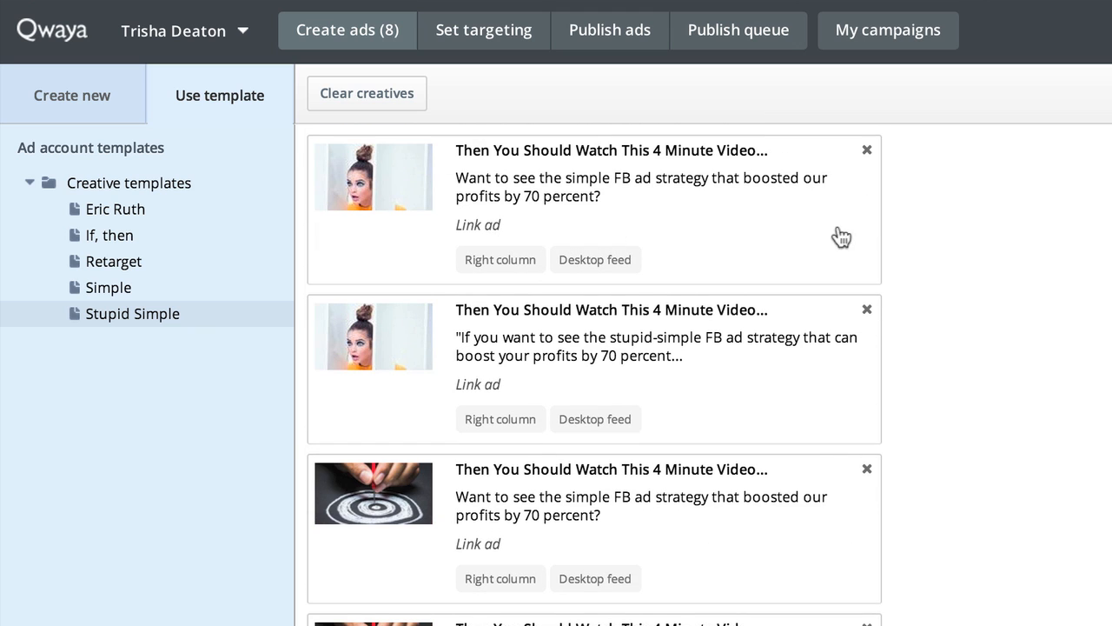
mouse_move(583, 254)
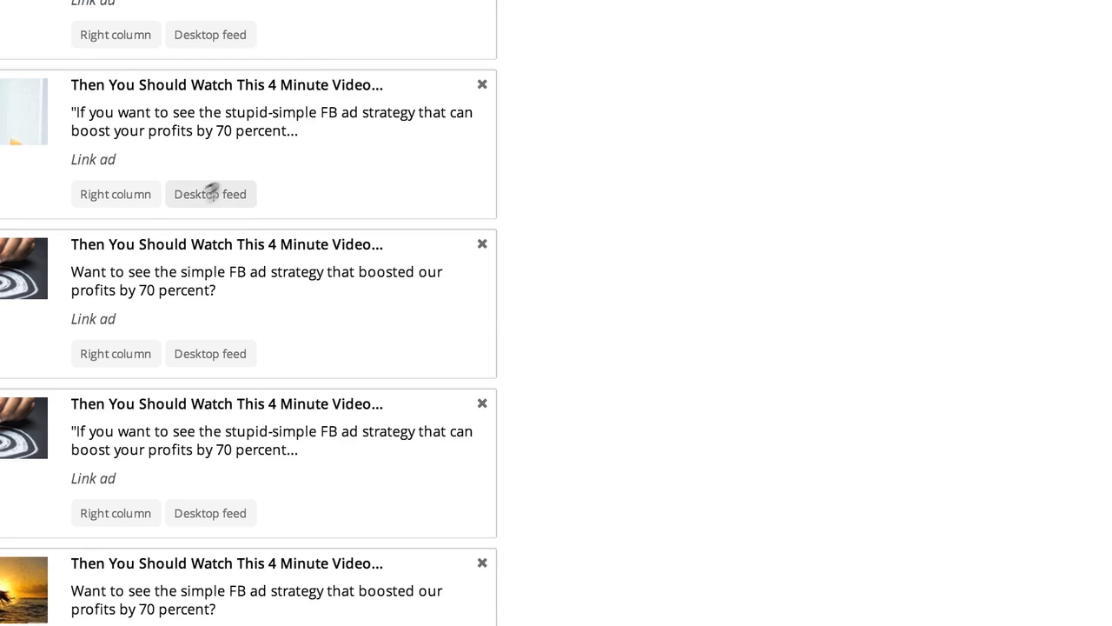
mouse_move(211, 192)
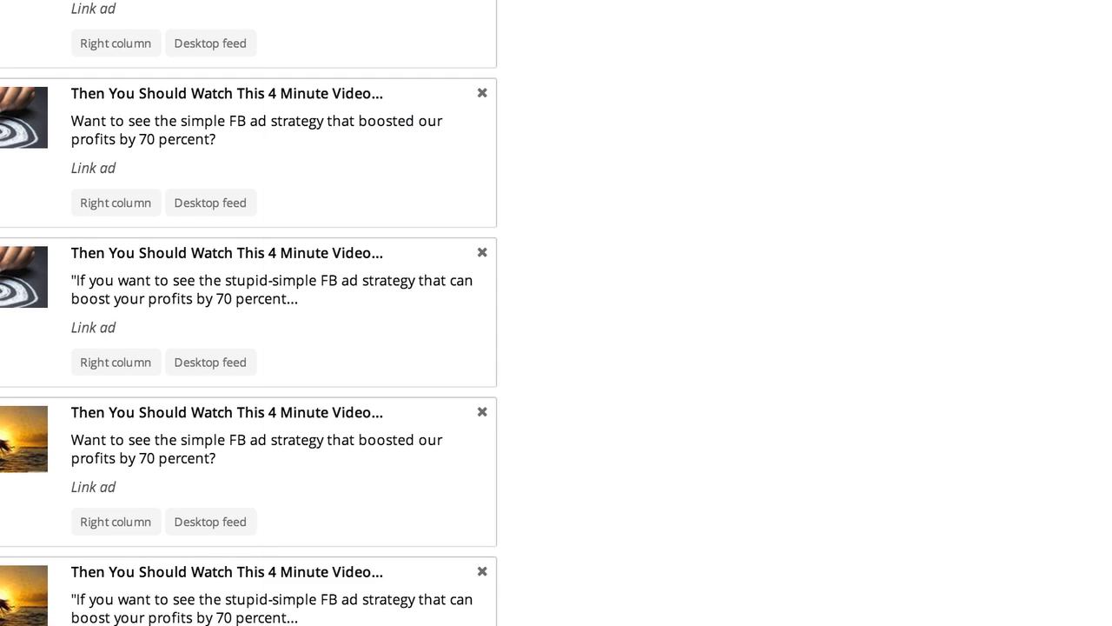
mouse_move(449, 205)
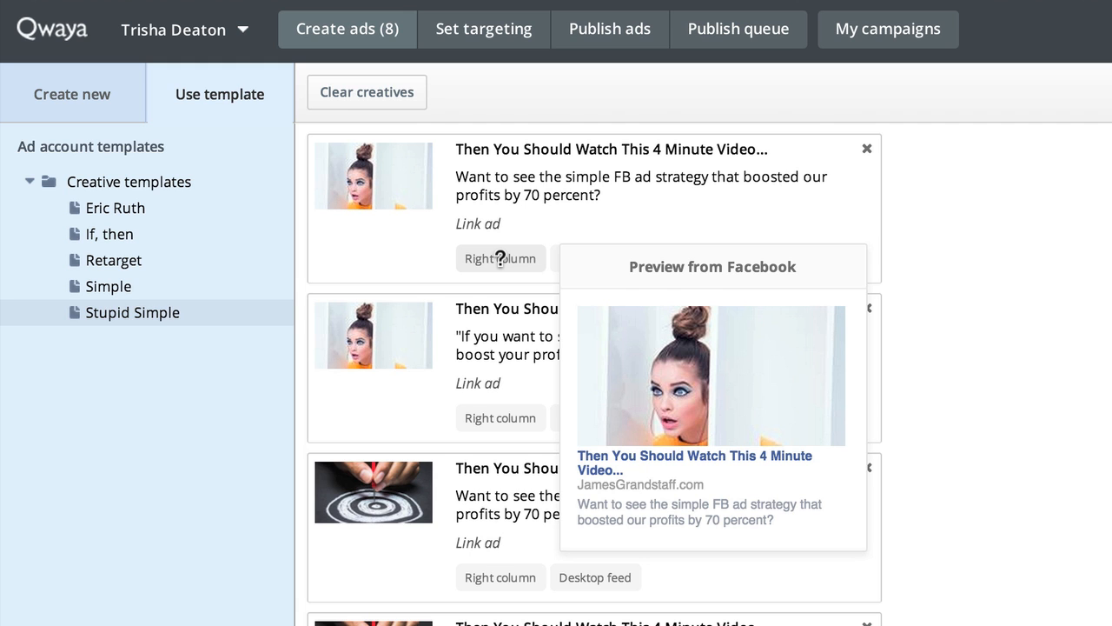
scroll(770, 286, down, 6)
scroll(770, 286, up, 4)
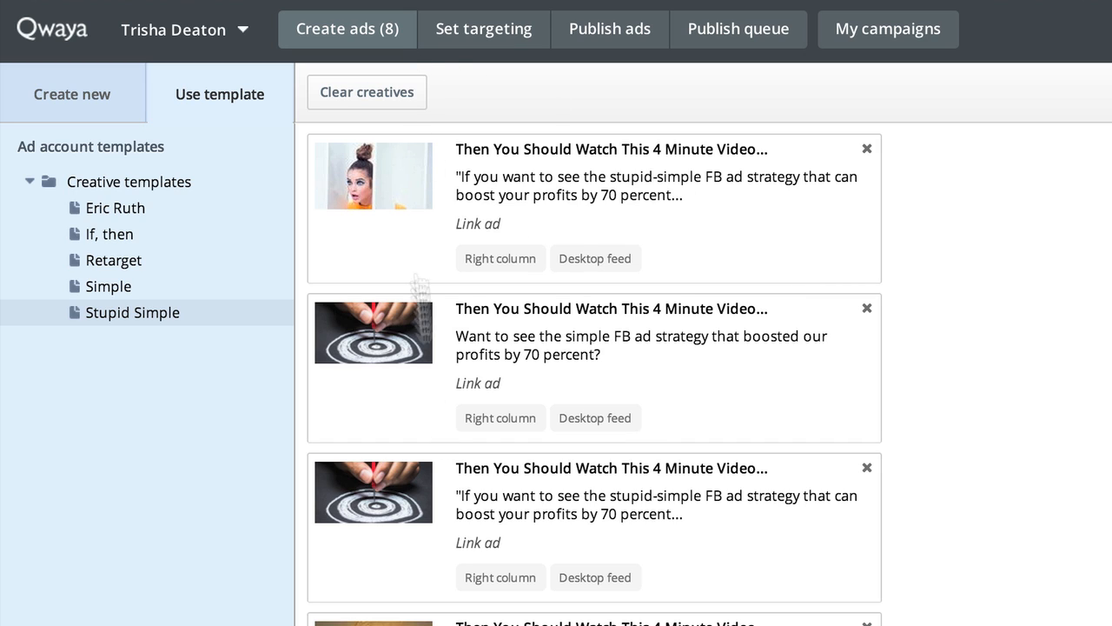
scroll(455, 358, down, 4)
scroll(461, 365, up, 4)
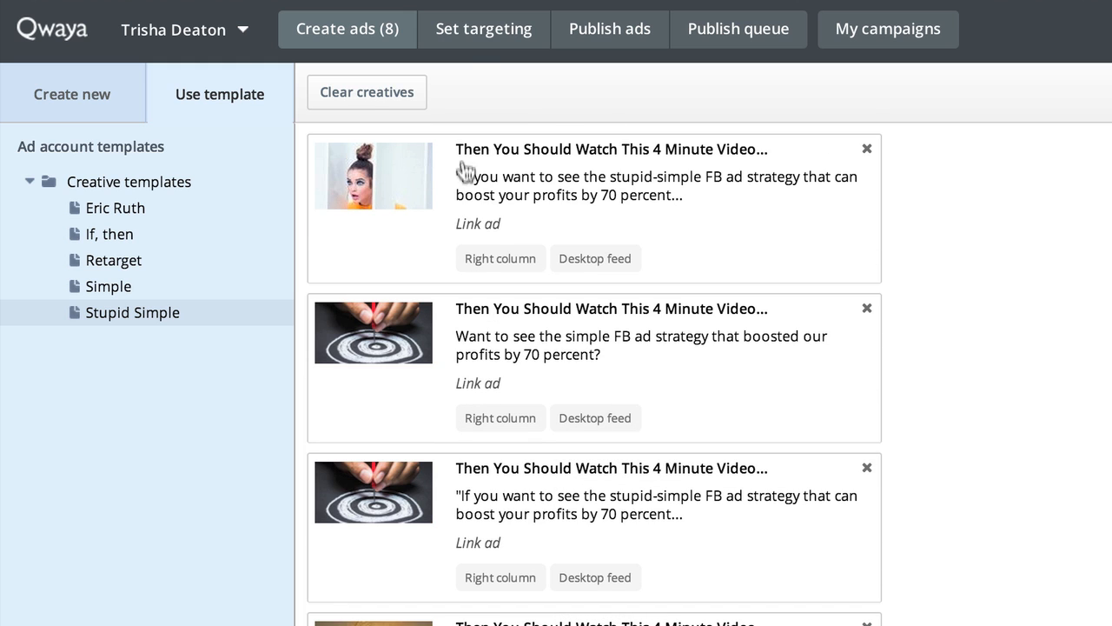
- Start a new targeting for the ads and set its location to the country United States
click(477, 28)
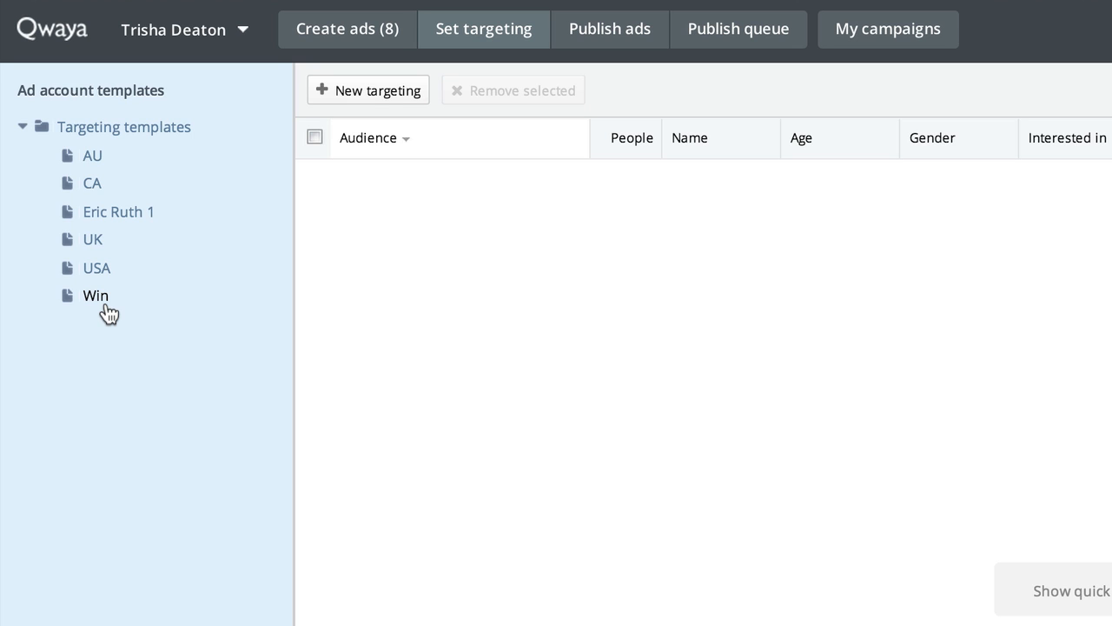
click(372, 99)
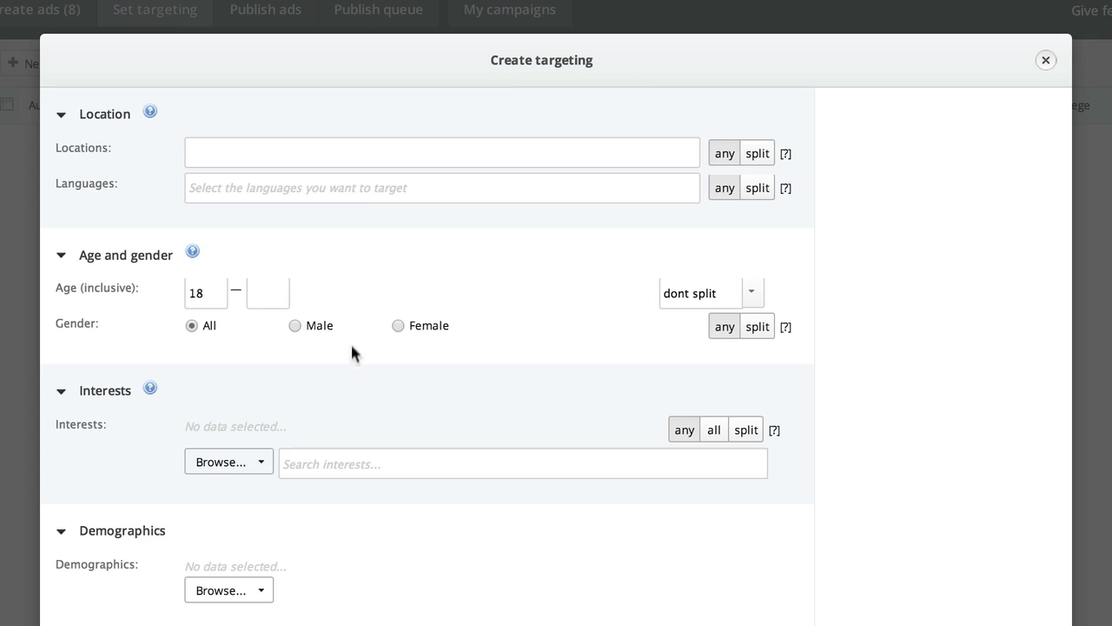
scroll(449, 283, down, 5)
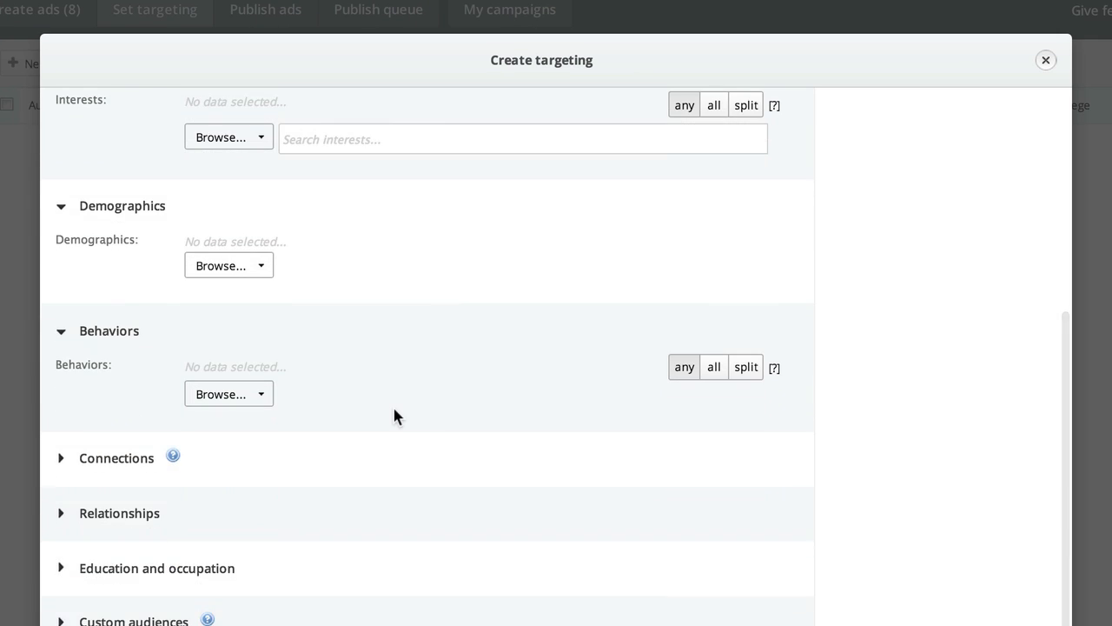
scroll(394, 409, up, 5)
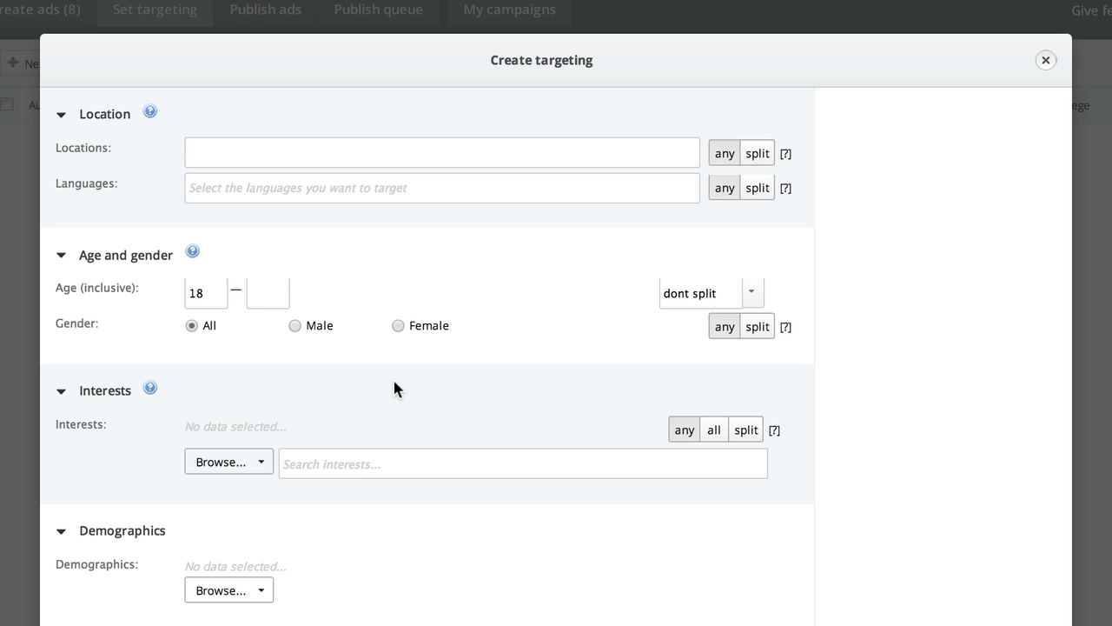
scroll(394, 382, down, 4)
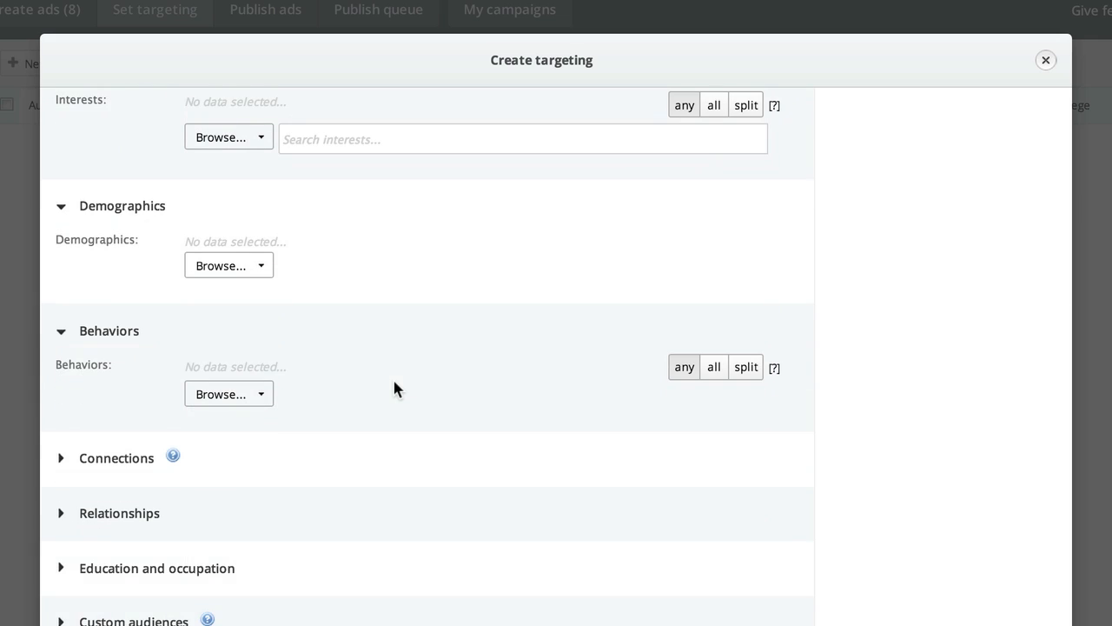
scroll(394, 388, up, 4)
text(Uni)
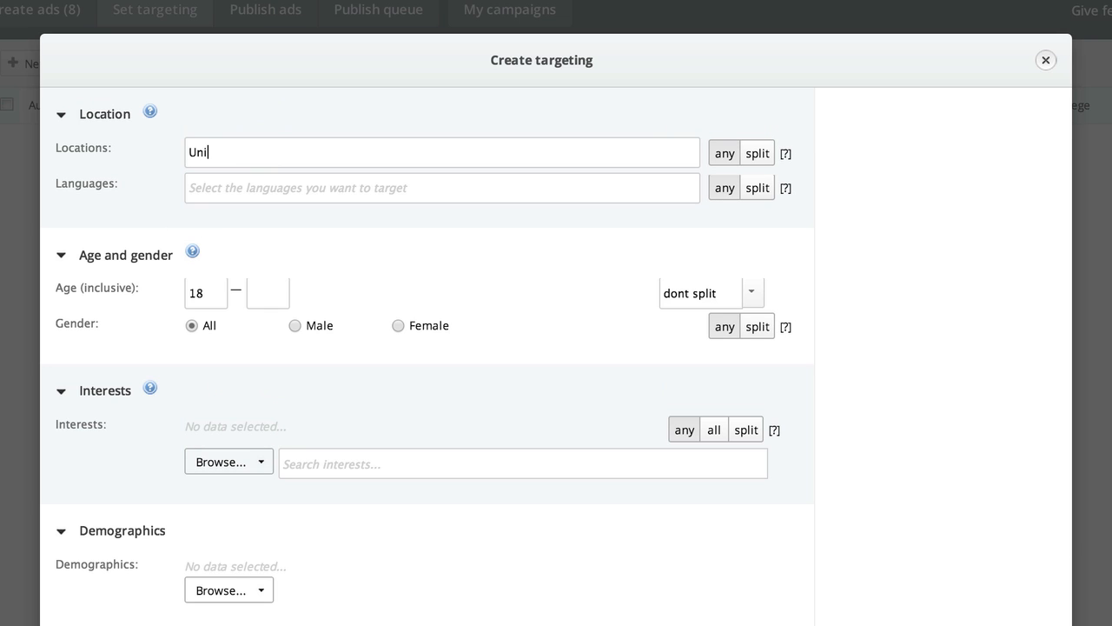
text(ted States)
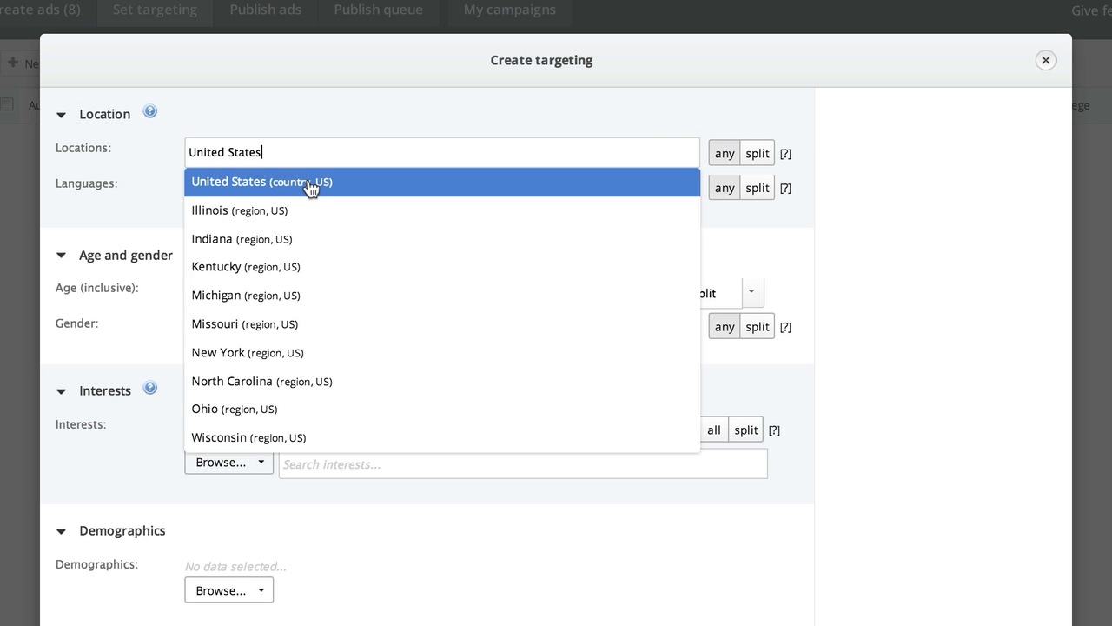
click(308, 193)
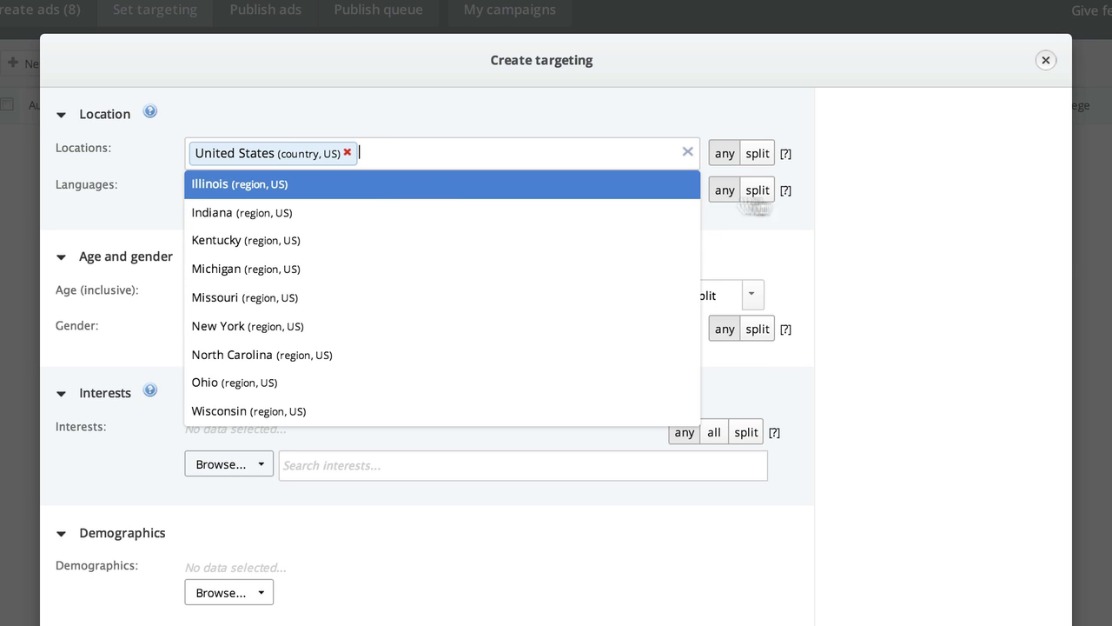
click(860, 198)
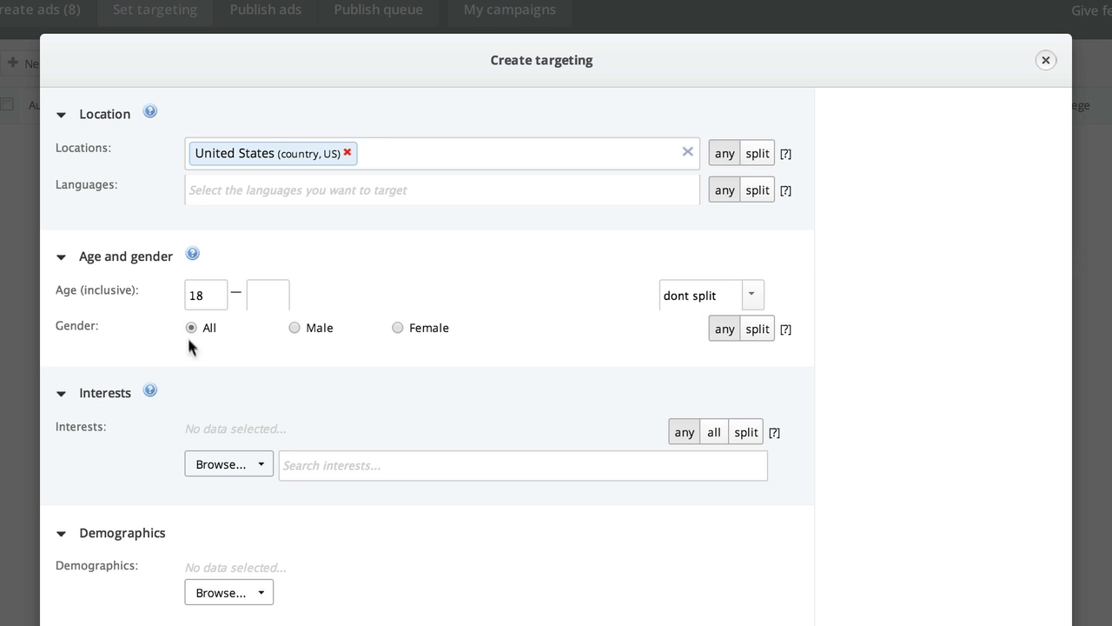
- Set the targeted age range to 30–65 and split the audience by gender
double_click(207, 295)
text(30)
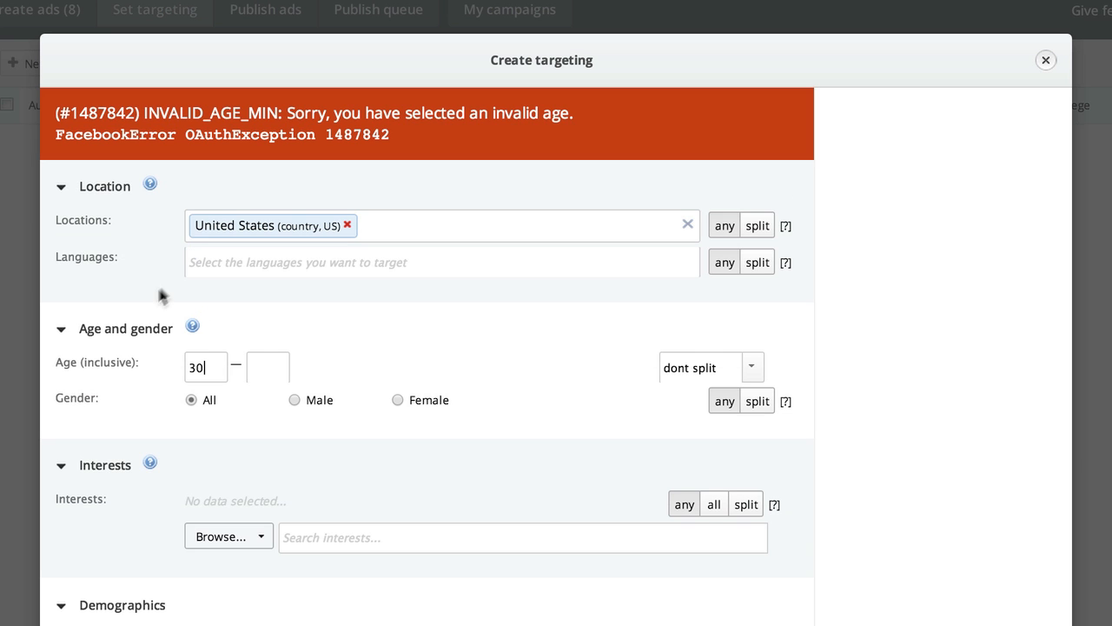
click(267, 297)
text(65)
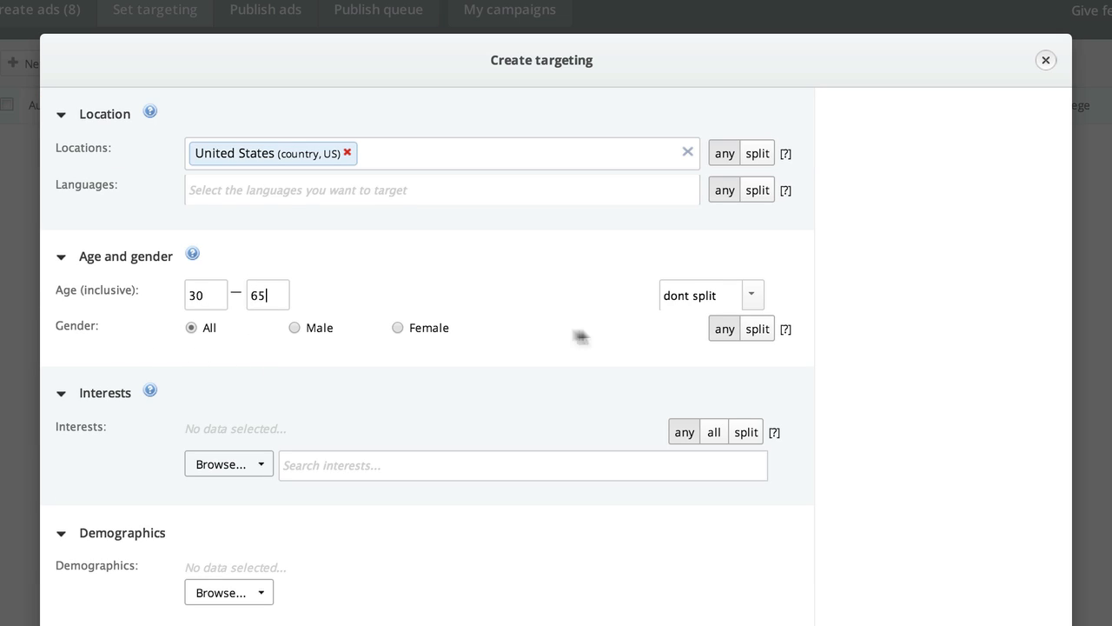
click(759, 330)
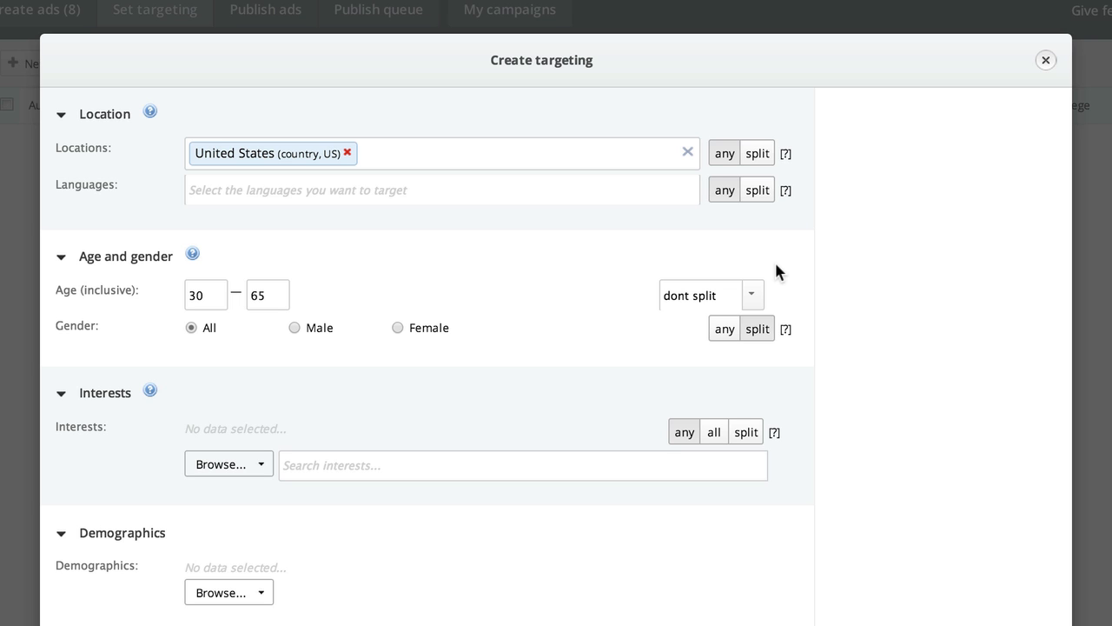
scroll(927, 344, down, 2)
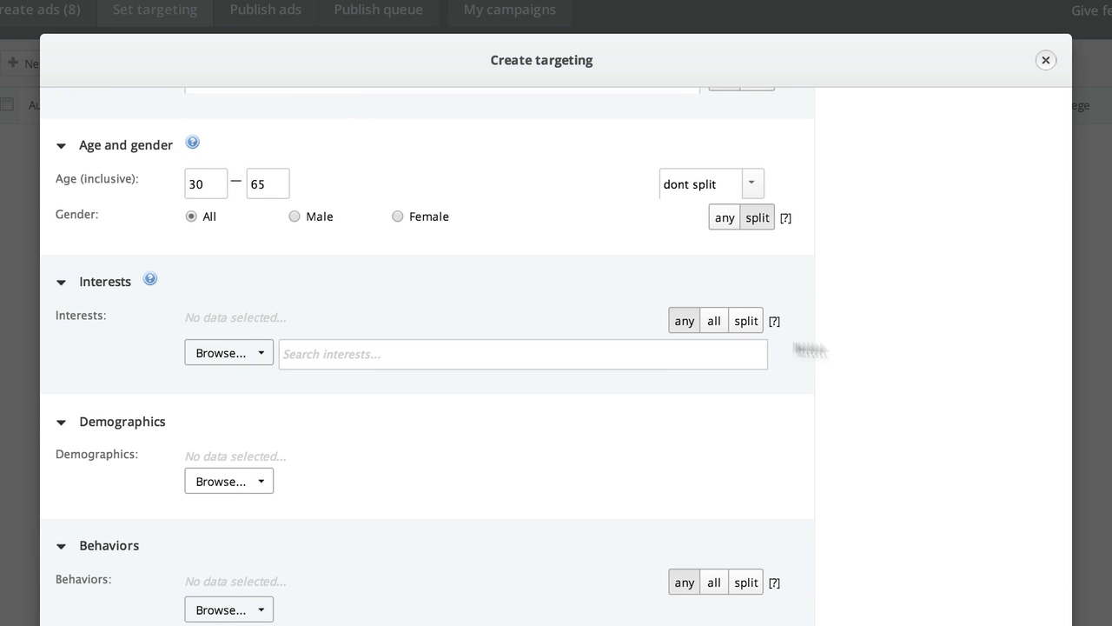
- Add ryan deiss to the targeted interests, followed by Applause from an interest search for golf
click(323, 352)
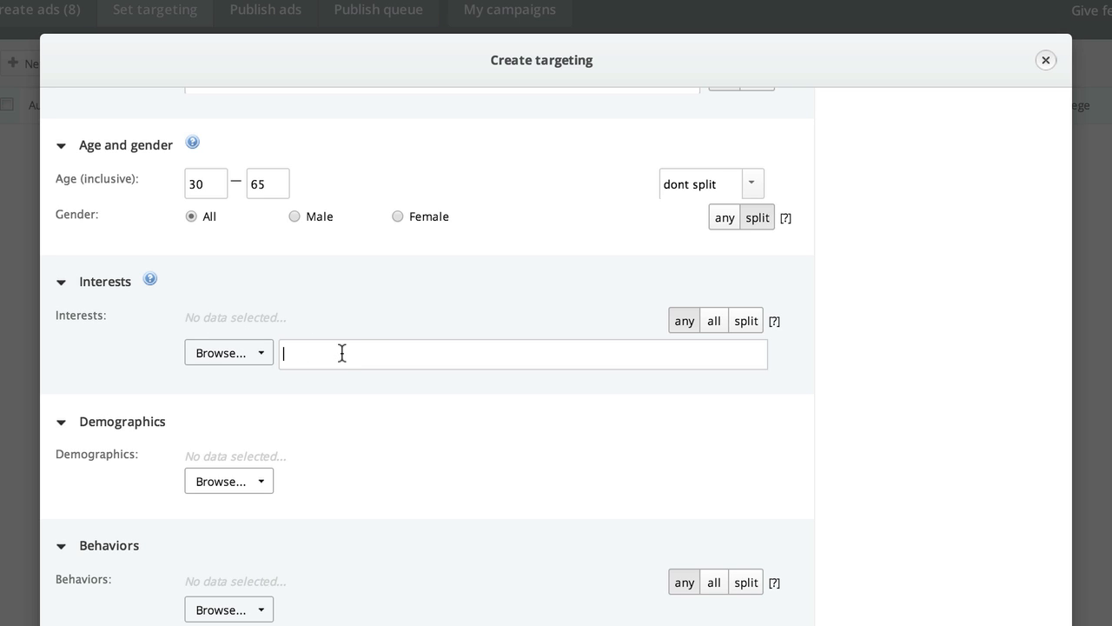
text(ryan diess)
key(BackSpace)
key(BackSpace)
key(BackSpace)
key(BackSpace)
text(eiss)
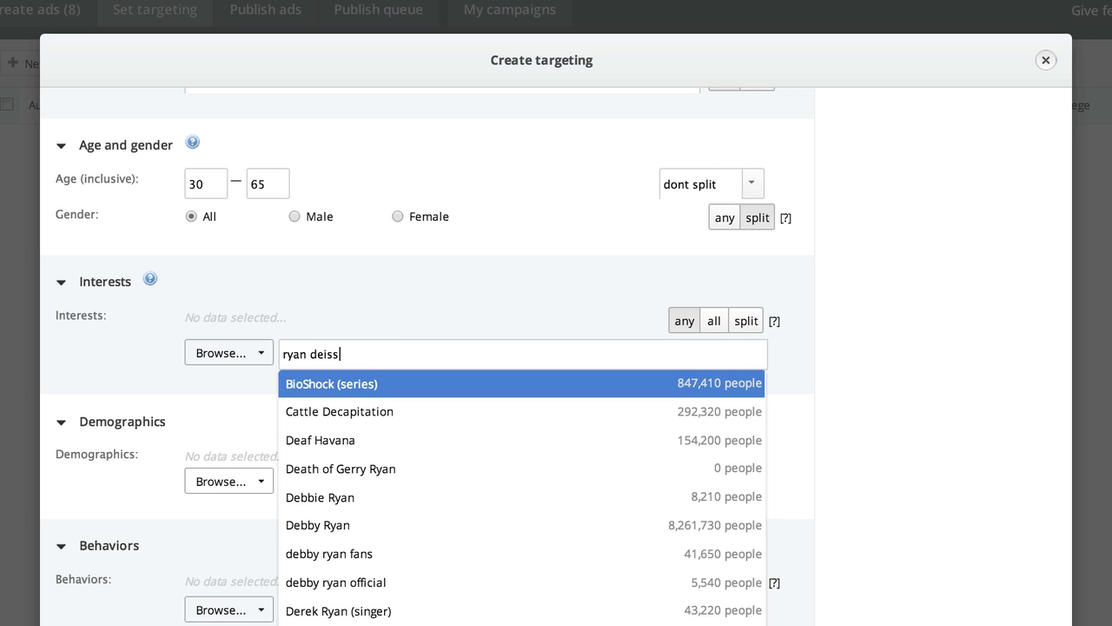
click(372, 395)
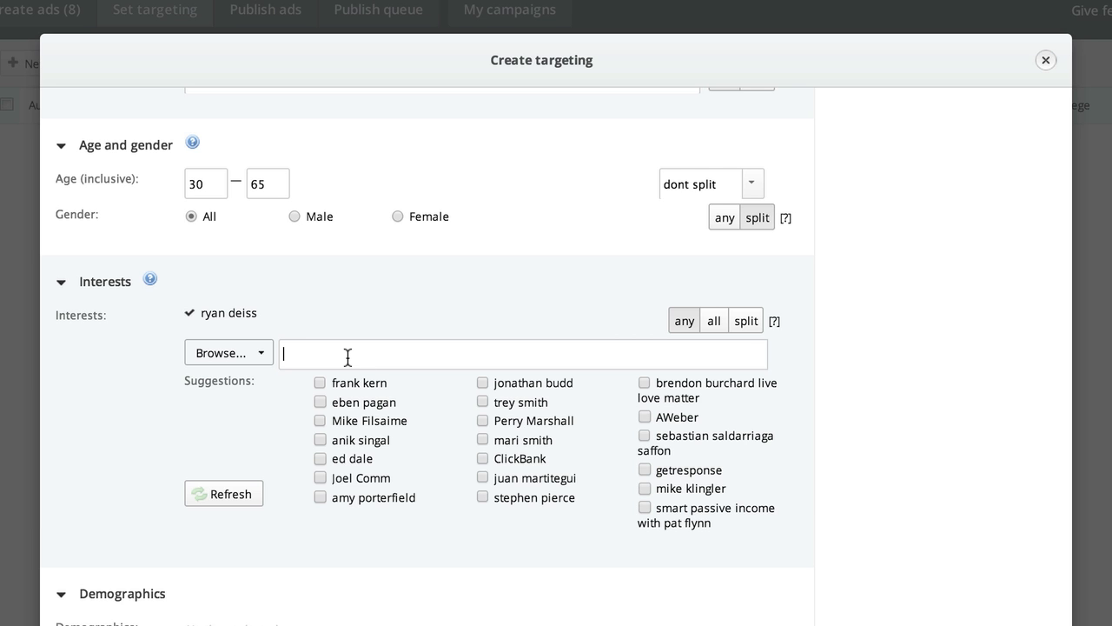
text(golf)
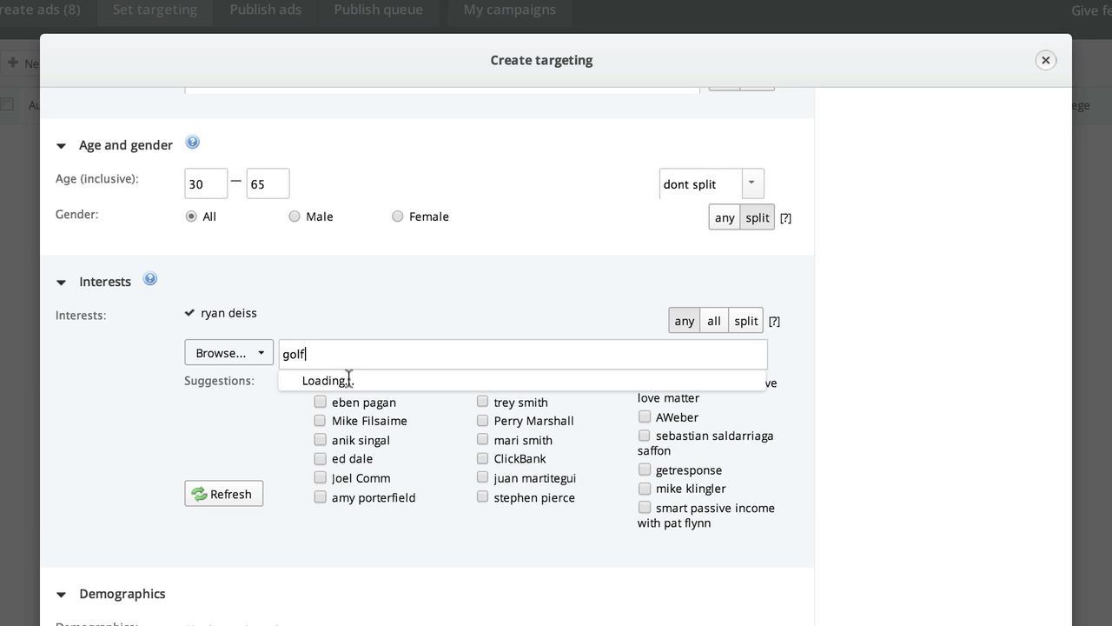
click(348, 382)
- Add the suggested interests eben pagan, anik singal, ed dale and jonathan budd, and split the audience by interest
click(320, 413)
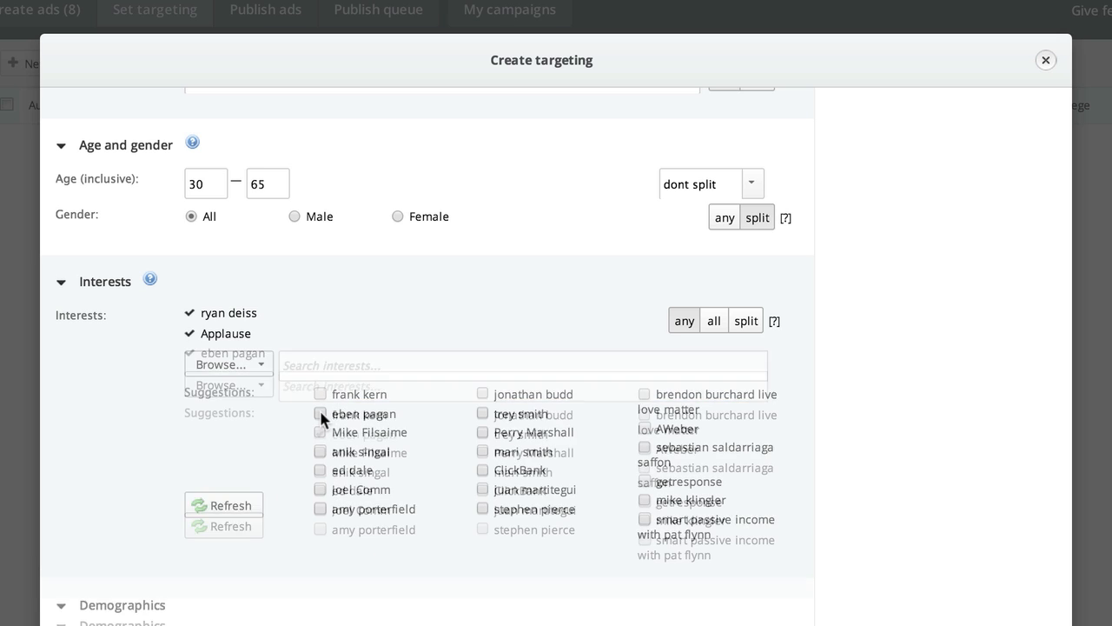
click(318, 470)
click(319, 509)
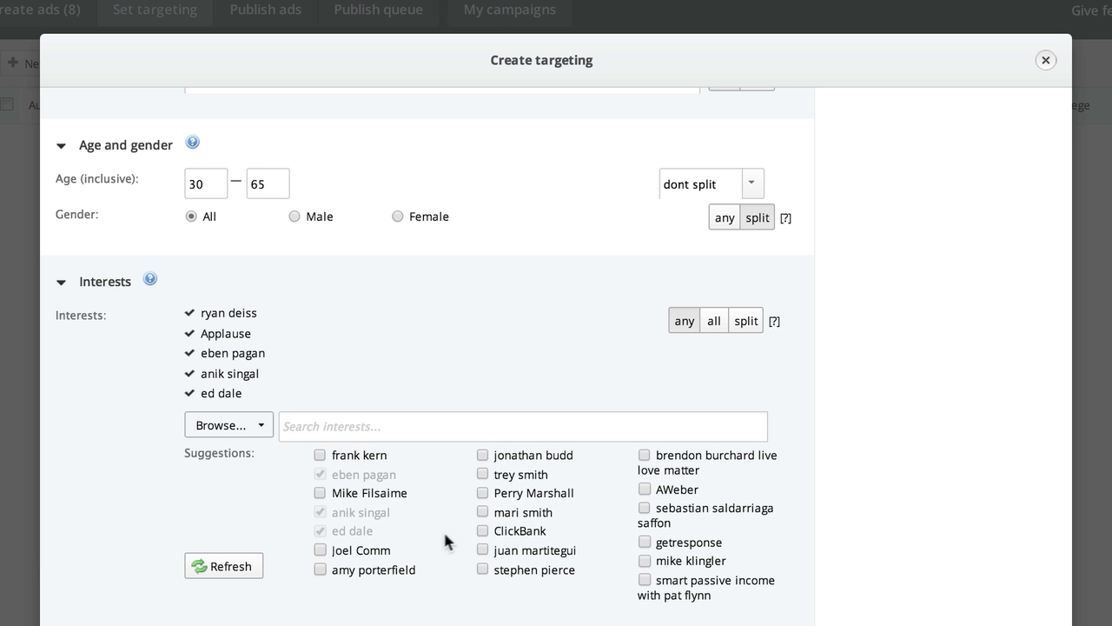
click(482, 455)
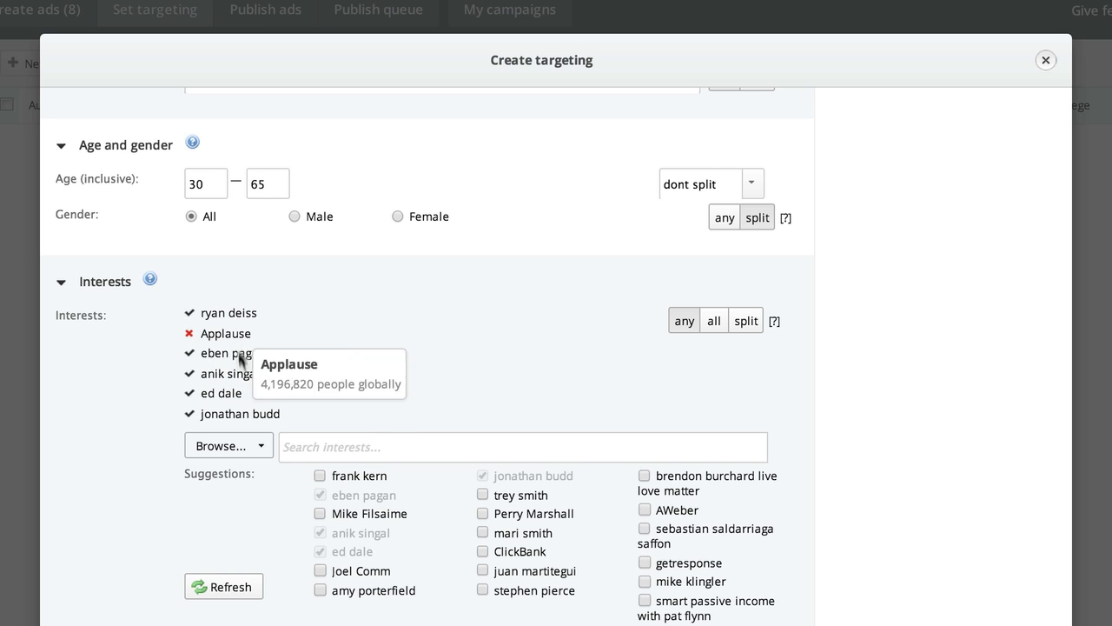
click(745, 320)
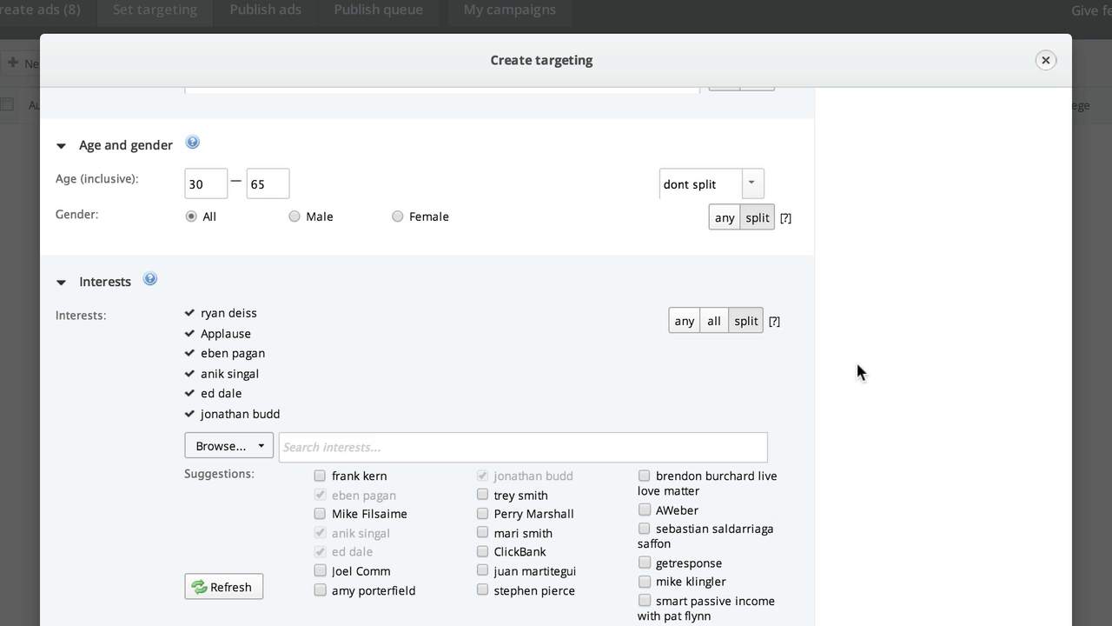
- Add the demographic Home value ($1,000,000 - $1,499,999) and check the audience's potential reach
scroll(858, 365, down, 6)
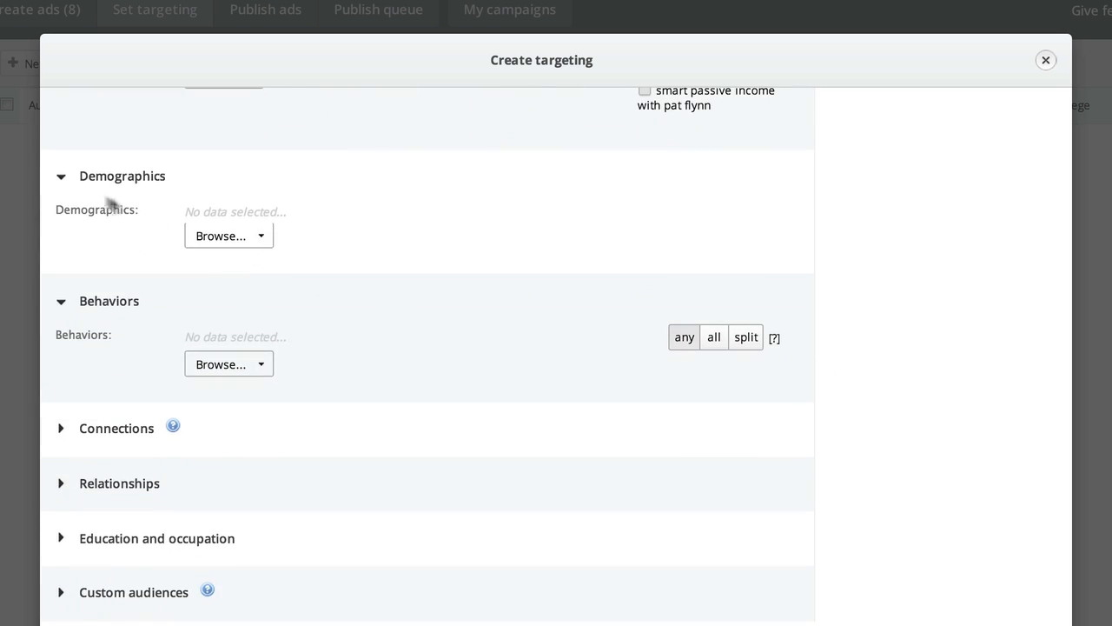
click(233, 243)
mouse_move(268, 470)
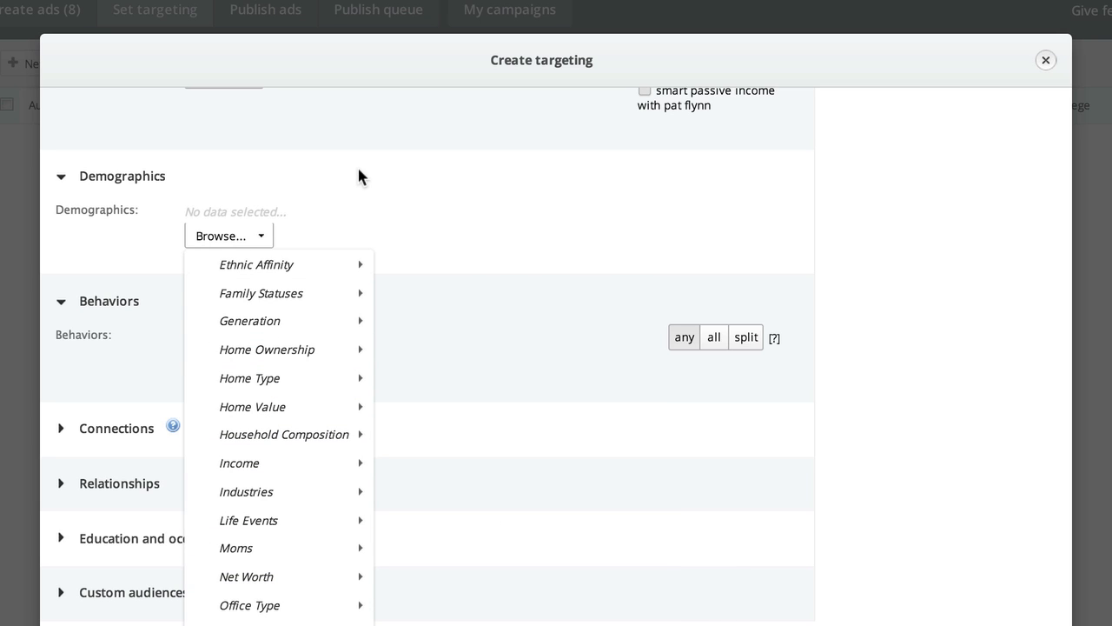
mouse_move(319, 413)
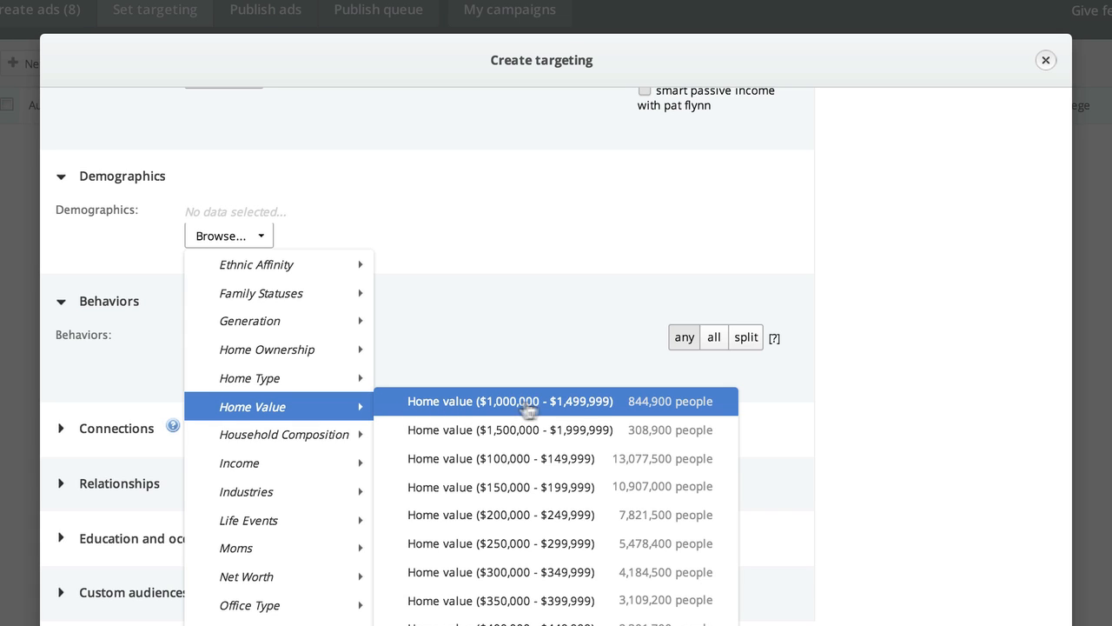
click(528, 408)
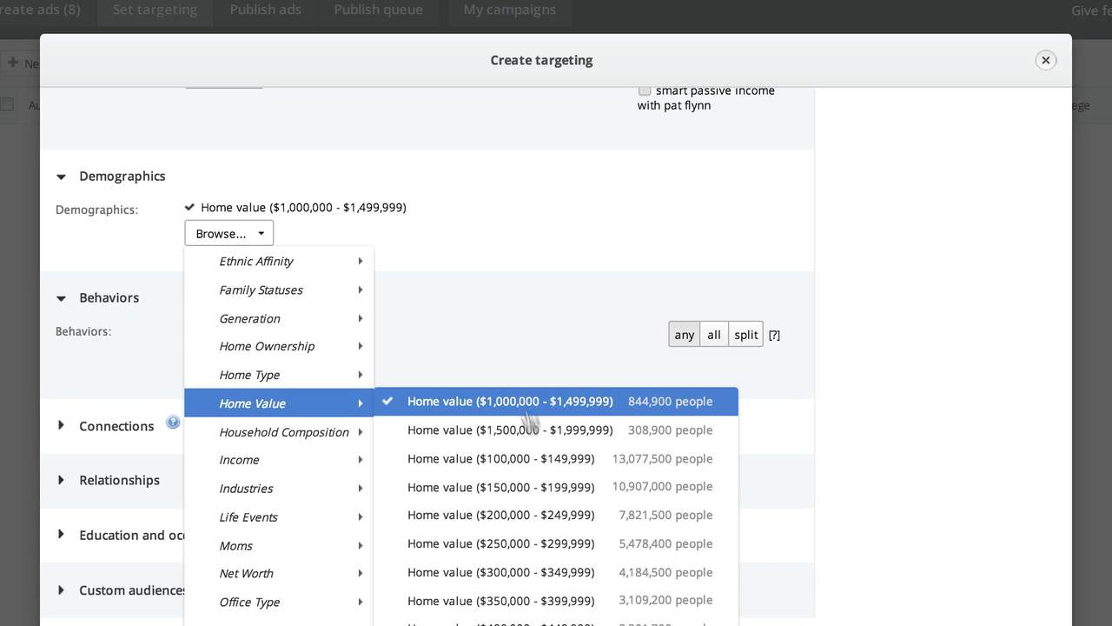
click(413, 219)
scroll(444, 475, down, 3)
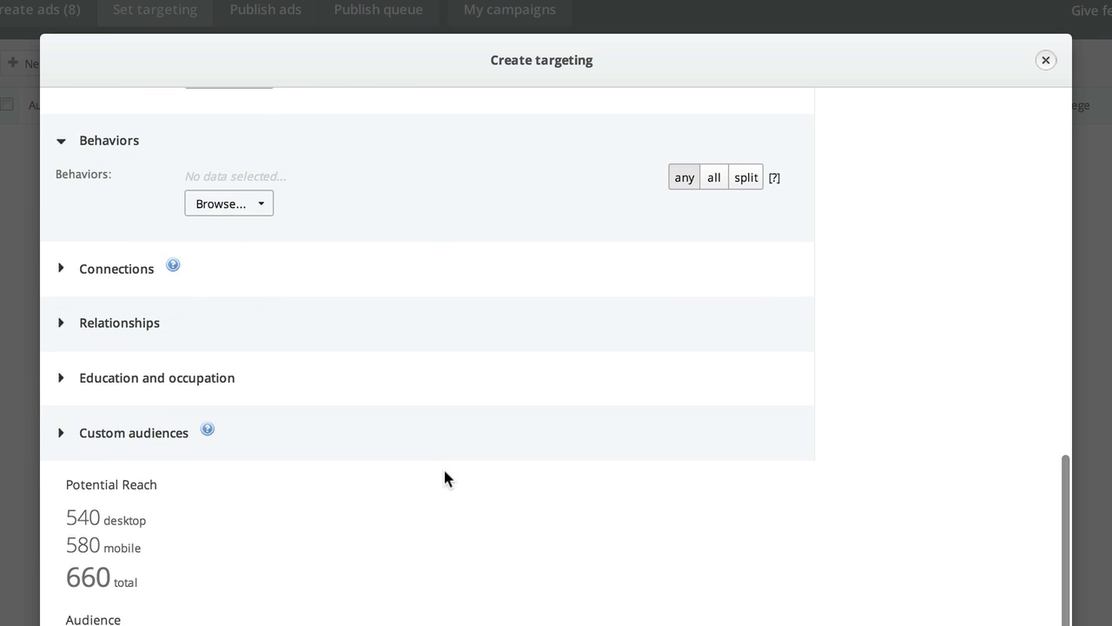
scroll(149, 504, down, 5)
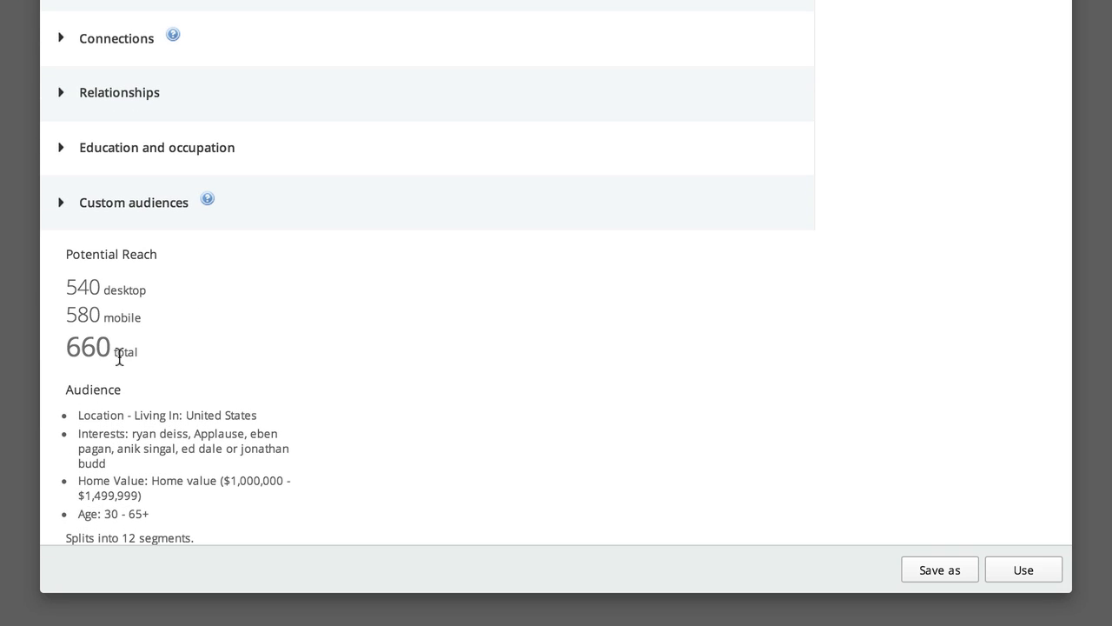
- Remove the home value demographic and check the potential reach again
scroll(303, 390, up, 5)
mouse_move(293, 43)
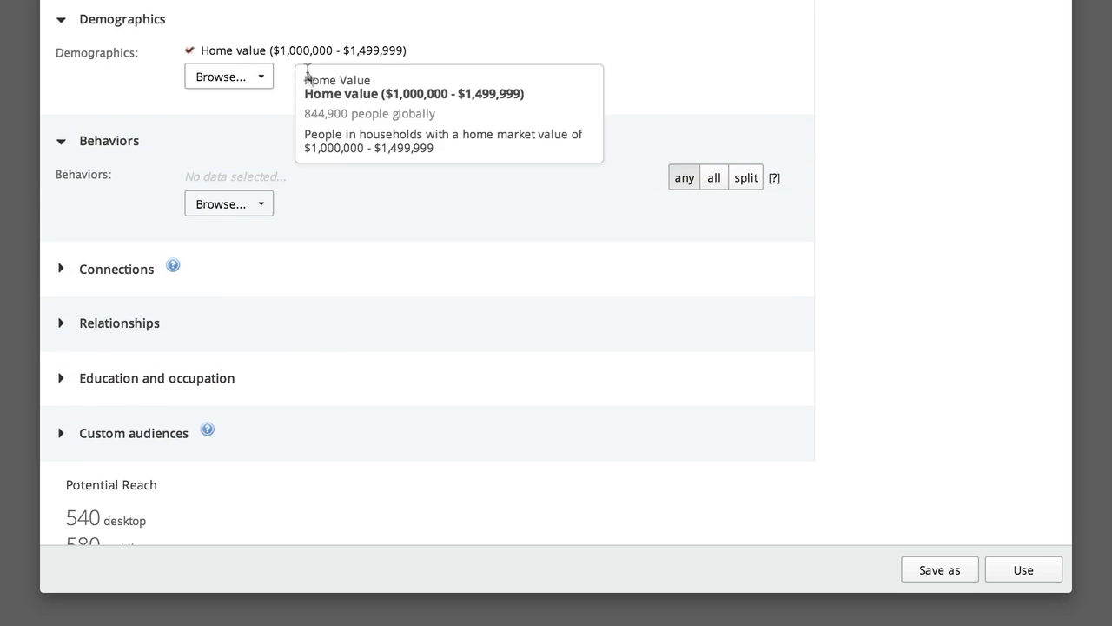
click(189, 50)
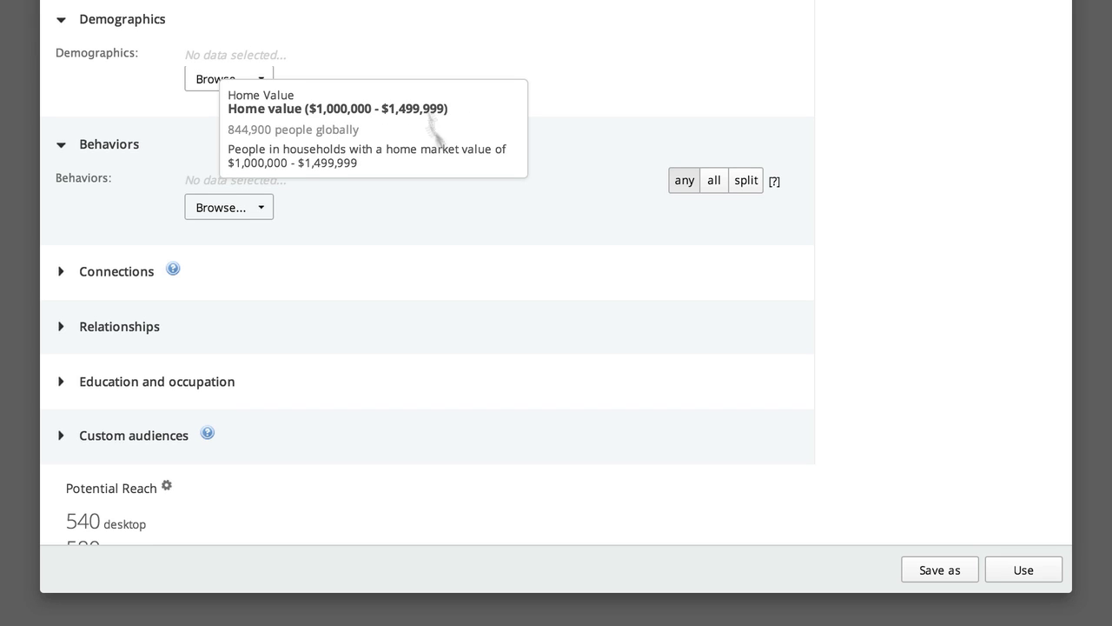
scroll(409, 193, down, 5)
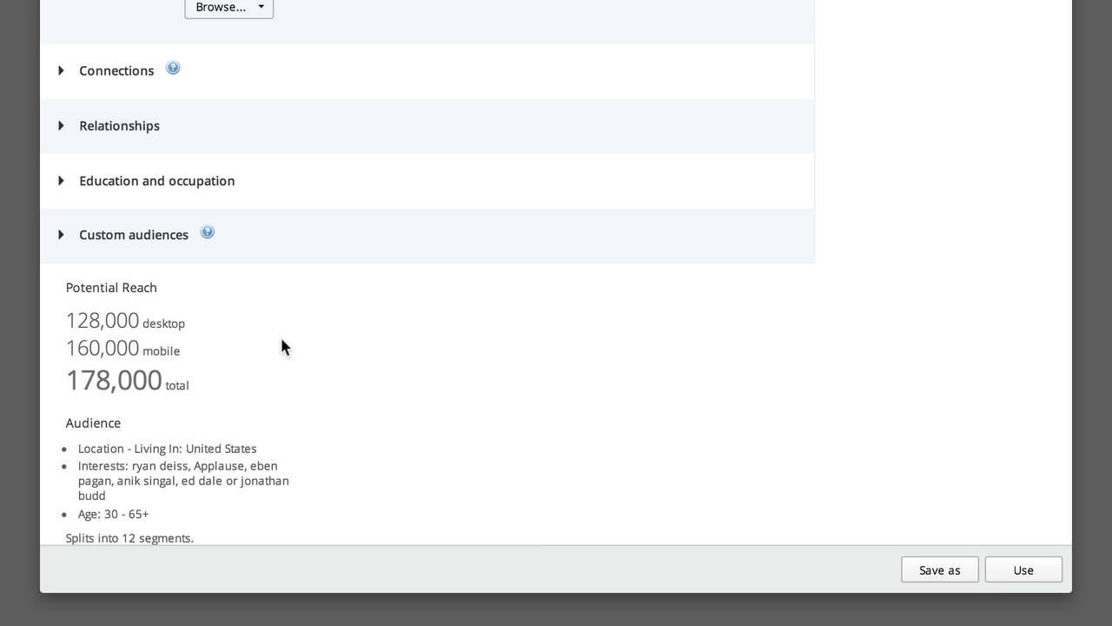
- Under custom audiences, include people from FB Retarget Guide - Leads and exclude FB Retarget Guide - $10 Customers
scroll(281, 344, up, 2)
scroll(281, 344, down, 1)
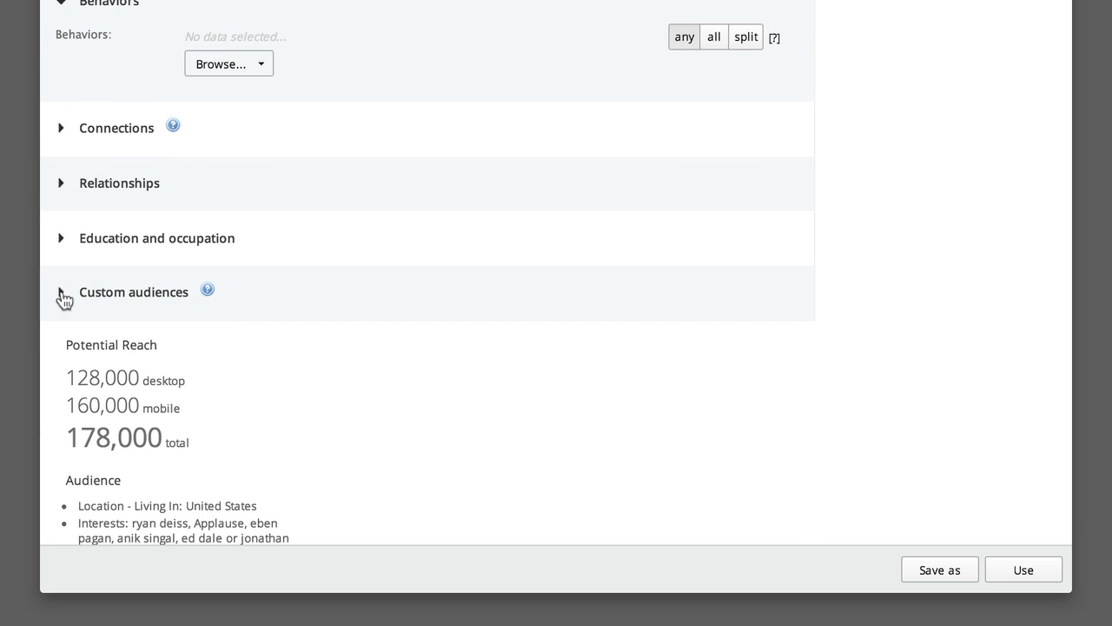
click(61, 297)
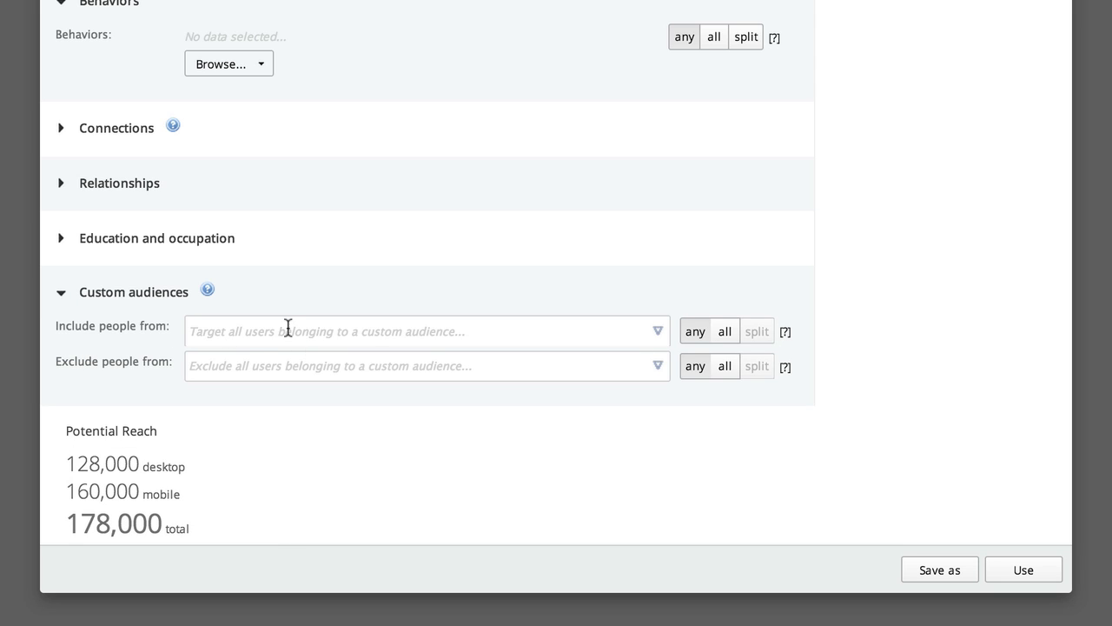
click(288, 326)
click(288, 304)
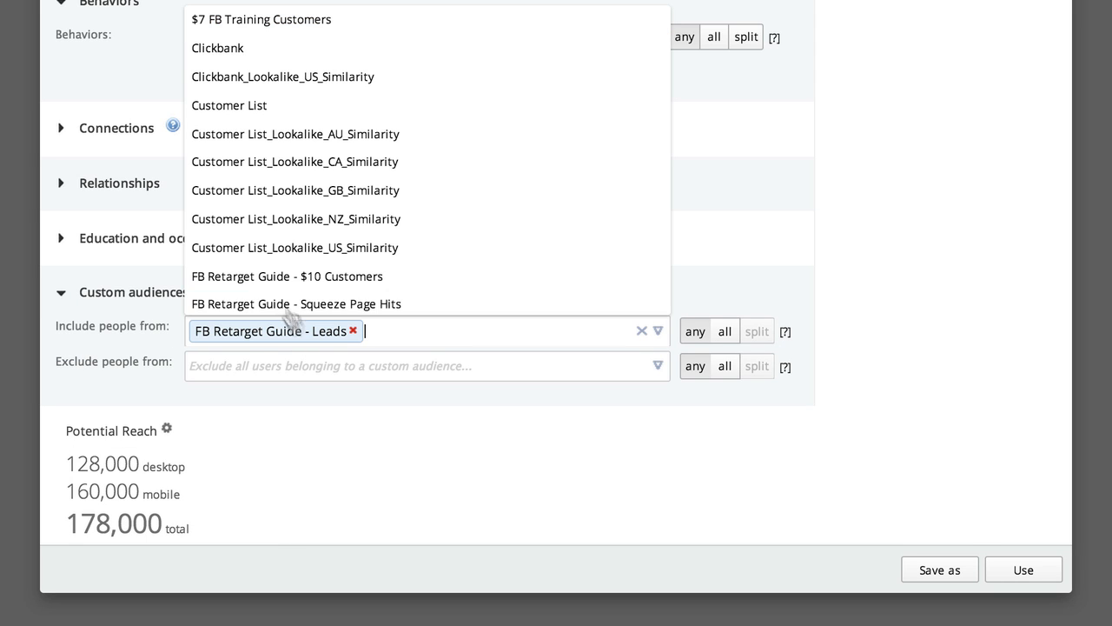
click(341, 365)
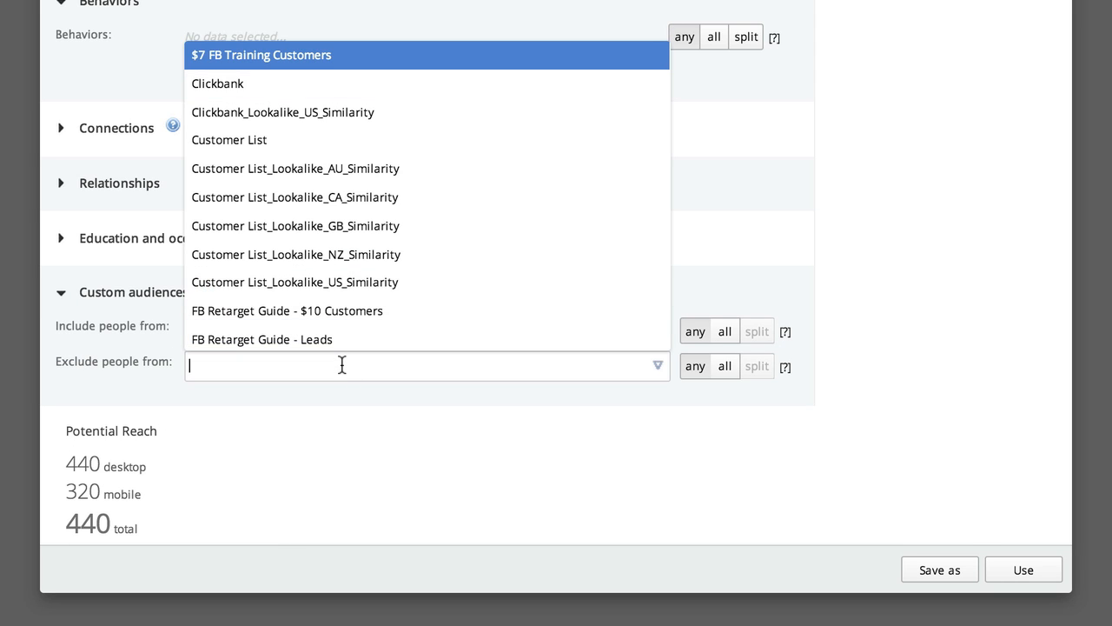
click(337, 314)
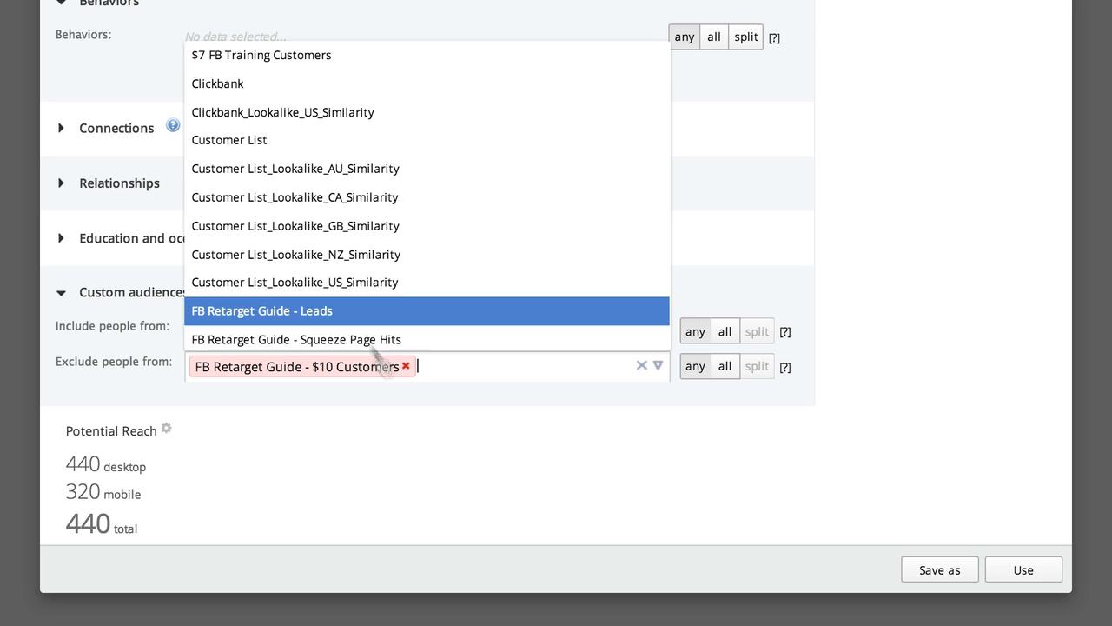
click(411, 442)
scroll(409, 441, down, 5)
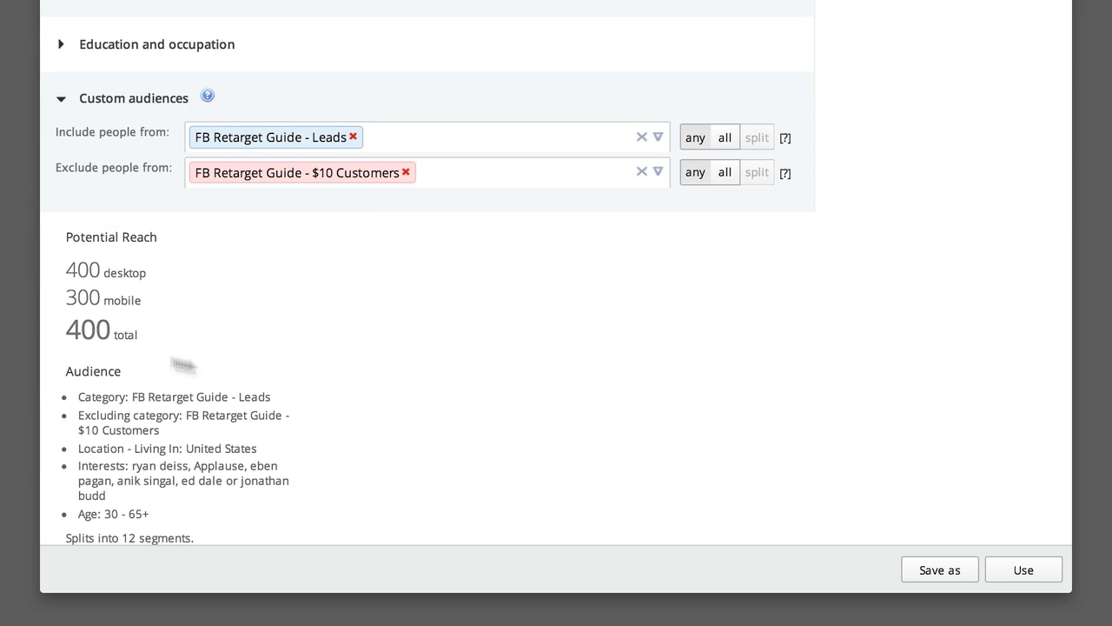
- Remove FB Retarget Guide - Leads from the included custom audiences, review the targeting settings and apply them to the ads
click(353, 136)
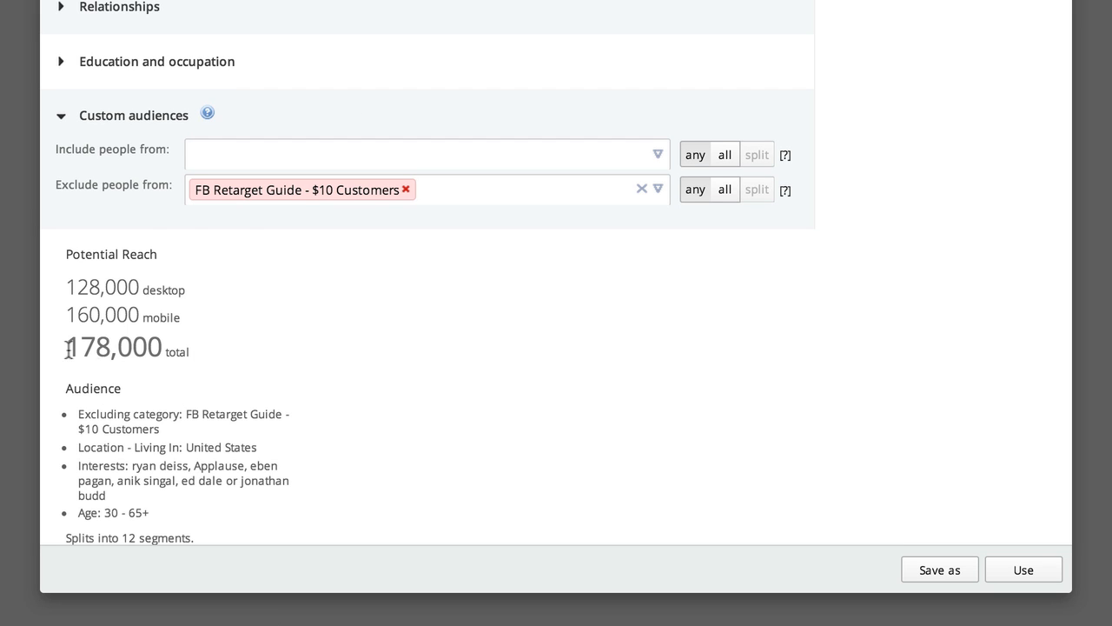
scroll(461, 347, up, 10)
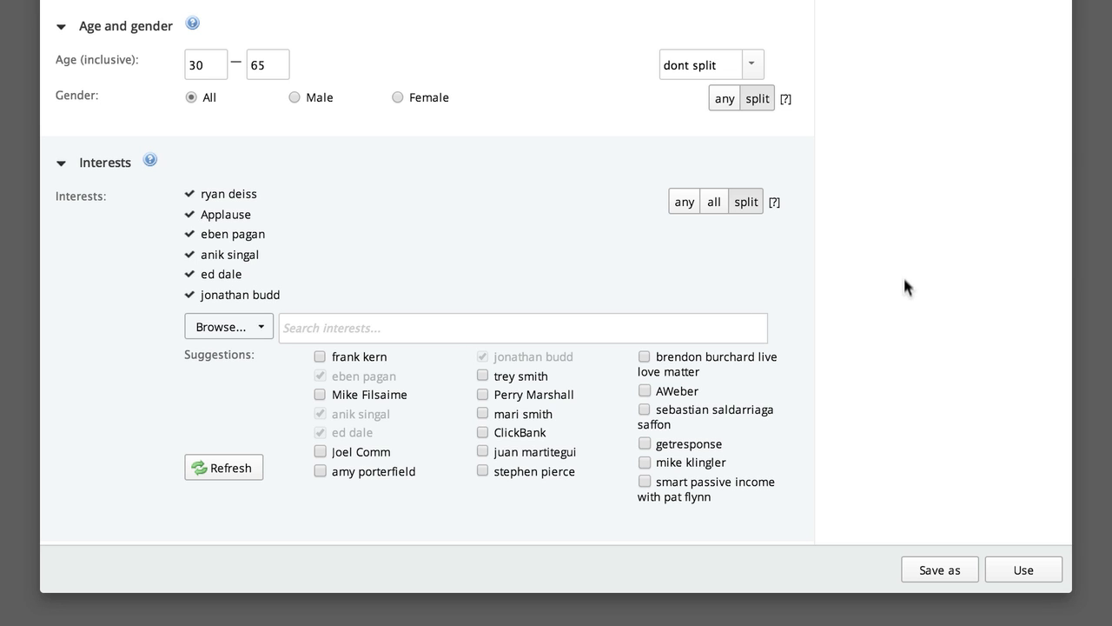
scroll(906, 250, down, 5)
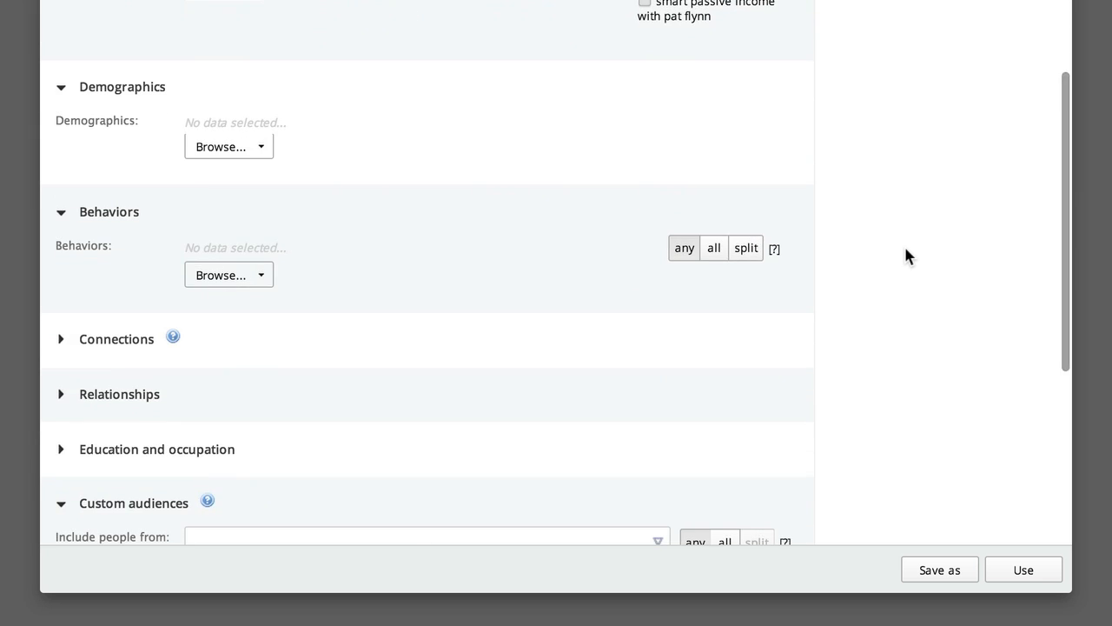
scroll(906, 255, down, 5)
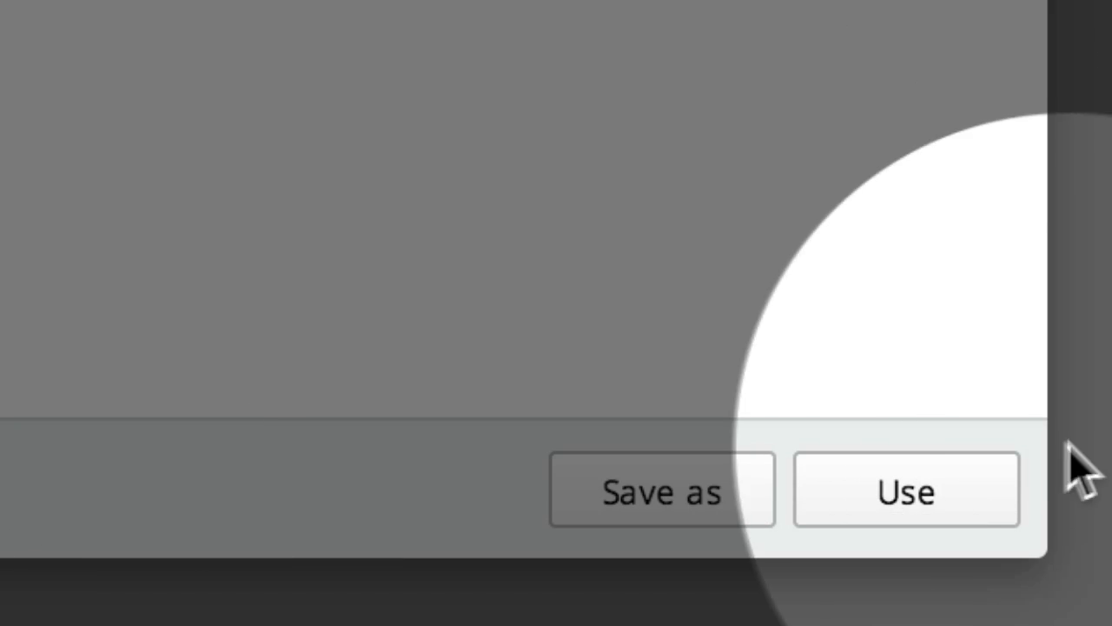
click(904, 513)
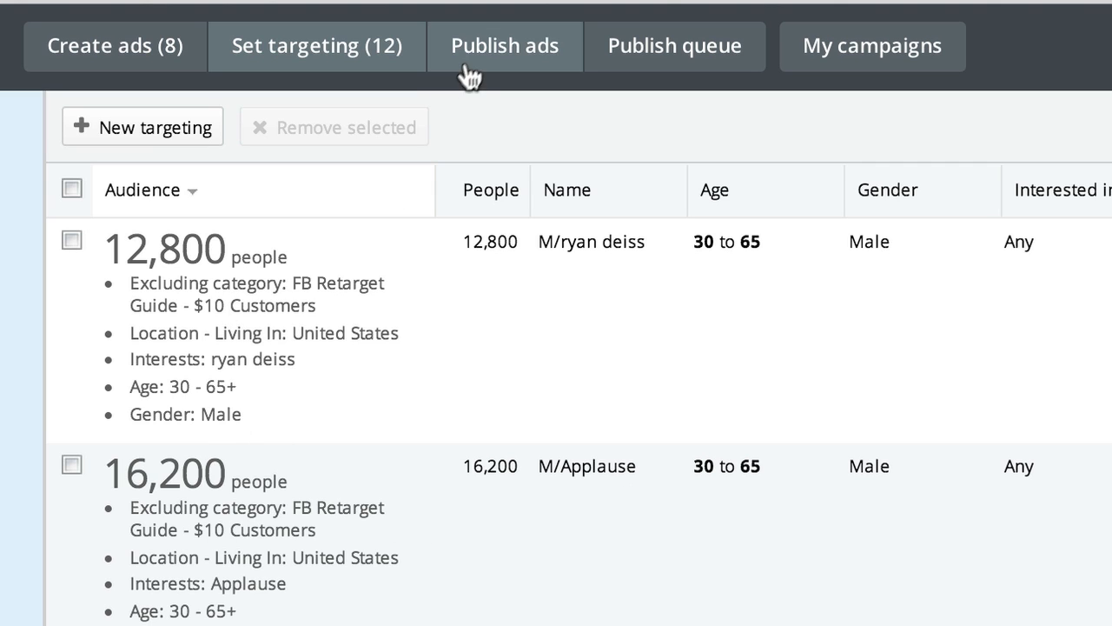
- Start generating the ads for publishing and name the new campaign Test
click(502, 54)
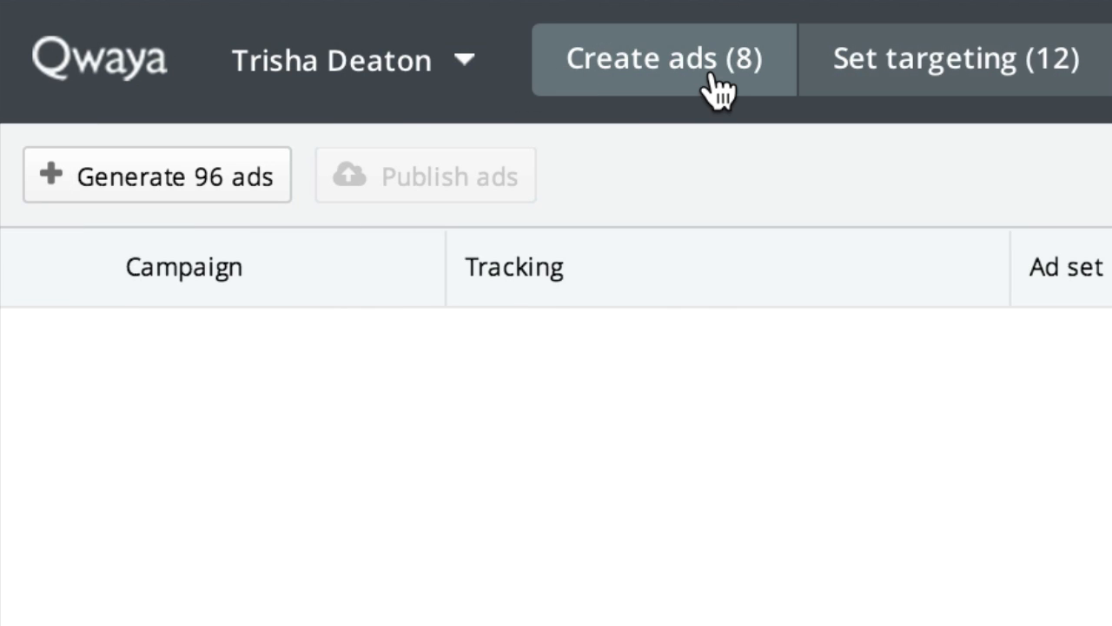
click(201, 180)
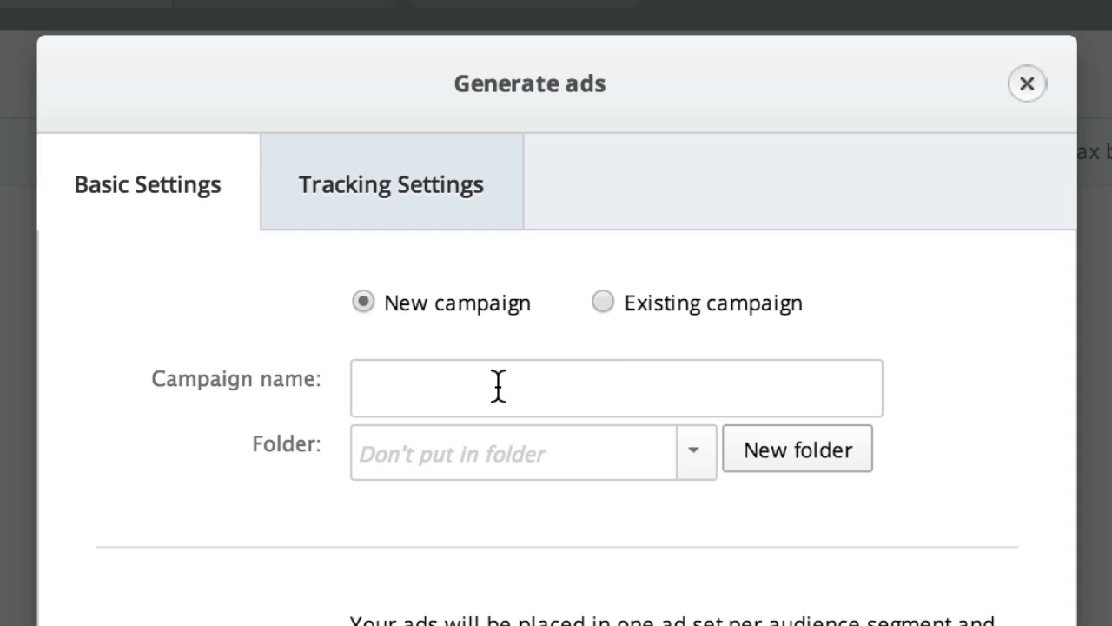
click(498, 386)
text(Test)
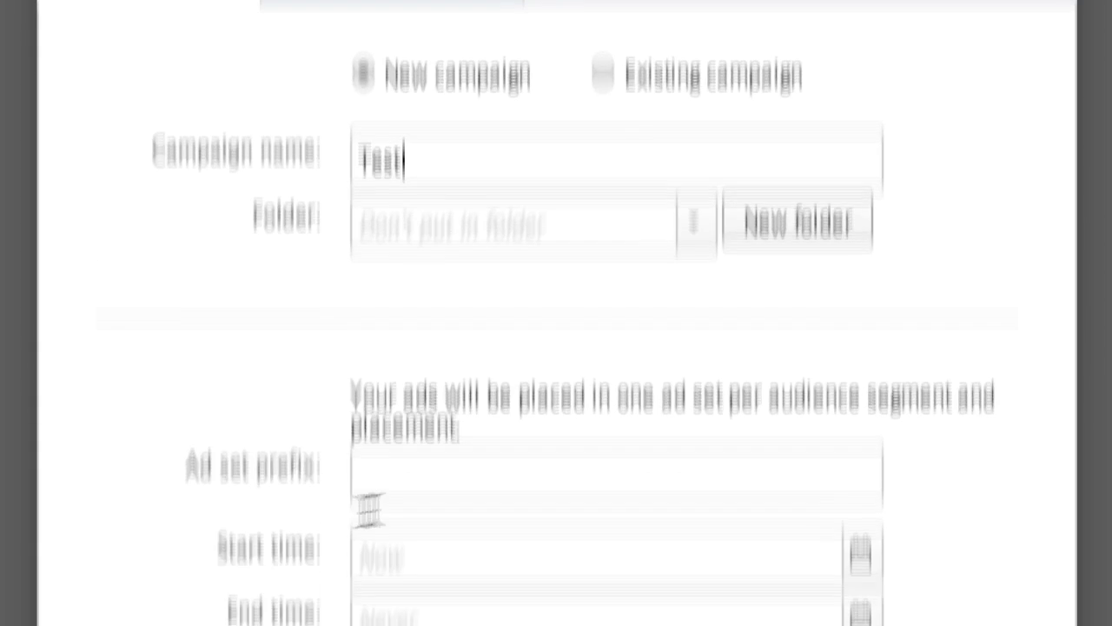
- Try 1 as the ad set prefix, compare the example name and clear the prefix again
click(400, 460)
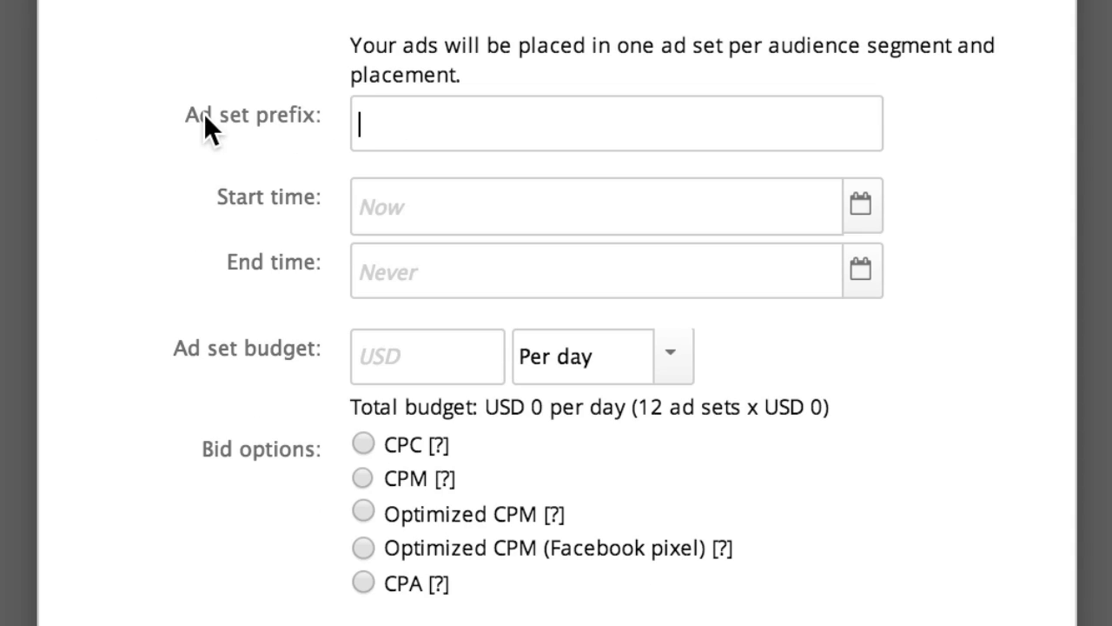
text(1)
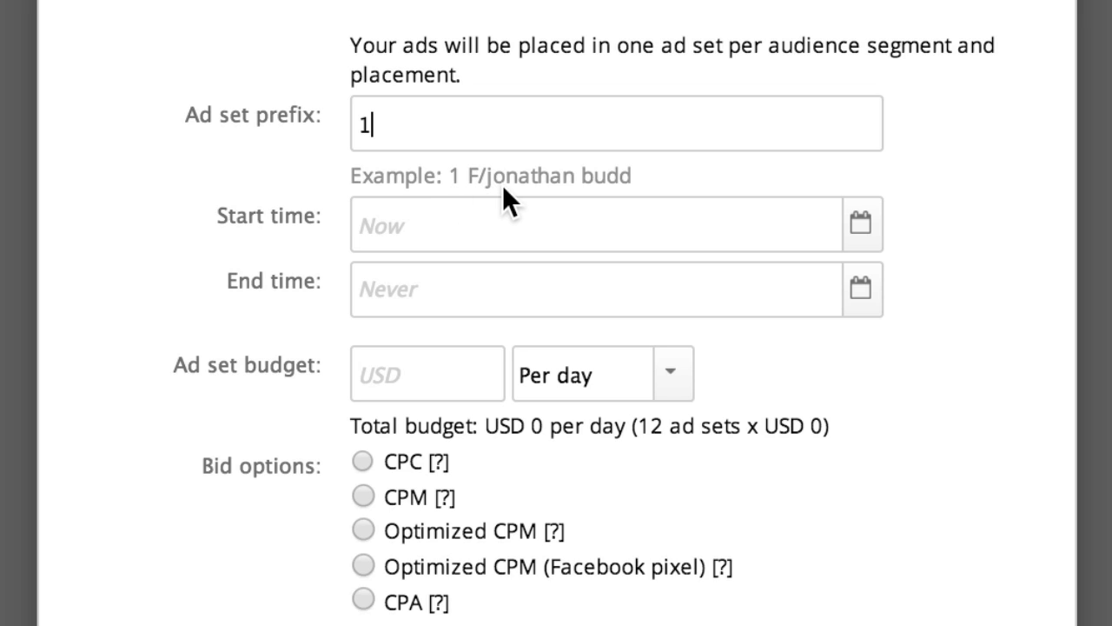
key(BackSpace)
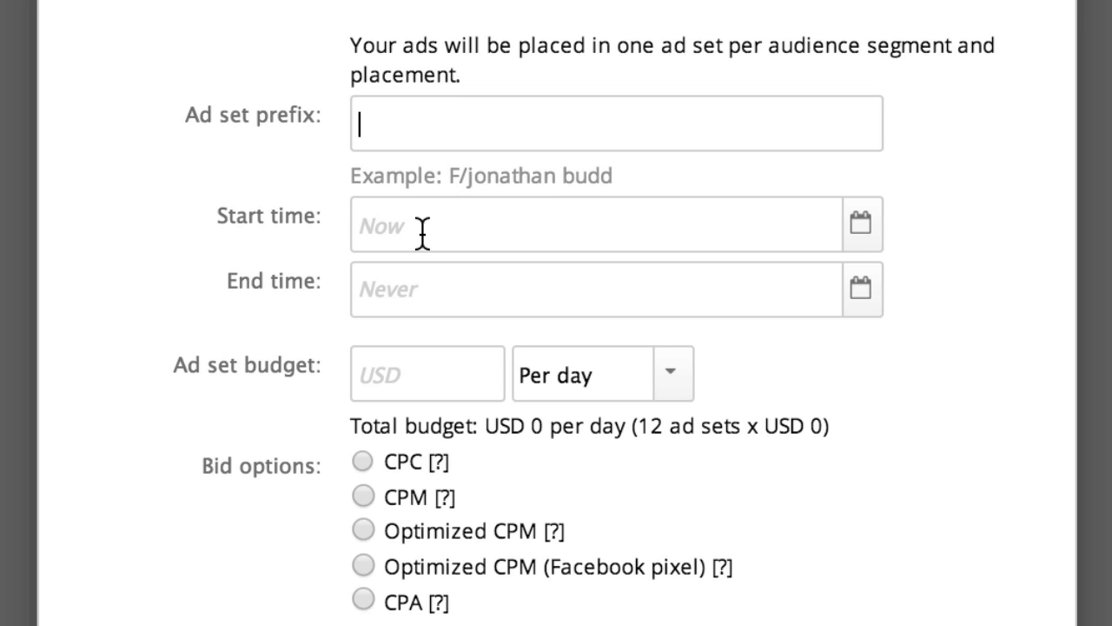
scroll(422, 236, down, 1)
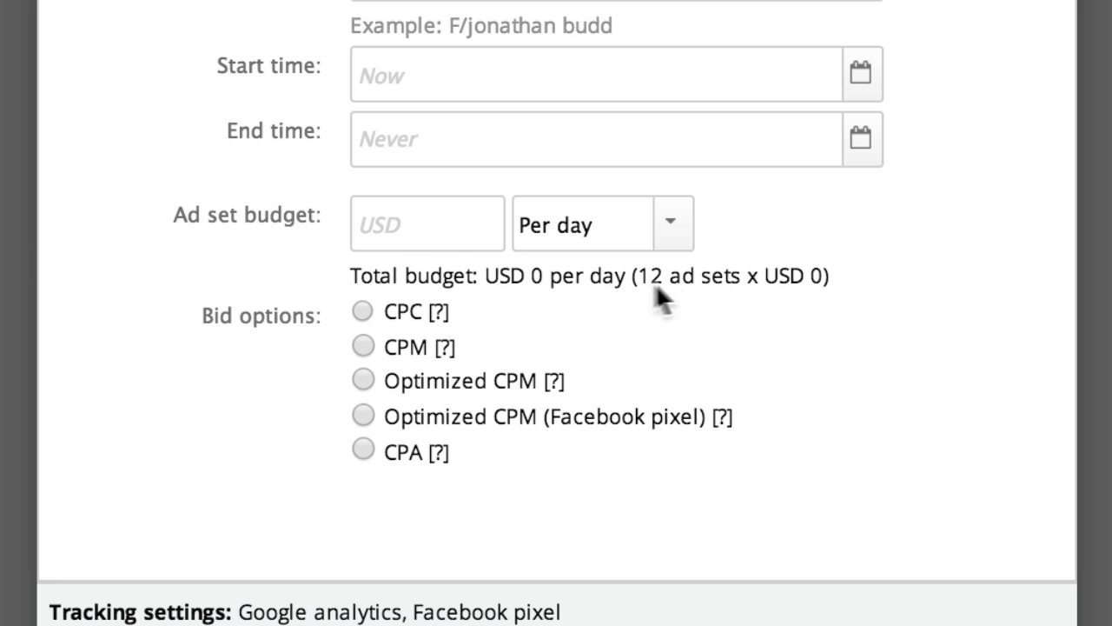
- Set the ad set budget to USD 10 per day and bid USD 30 with Optimized CPM (Facebook pixel) for FB Retarget Guide - Leads
click(431, 217)
text(10)
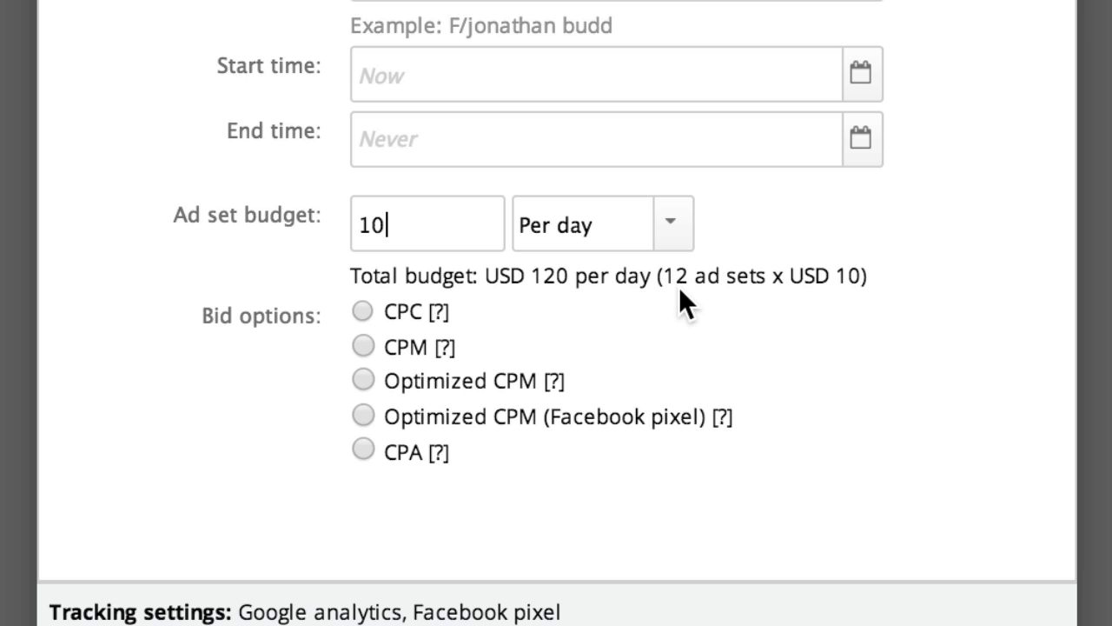
click(364, 415)
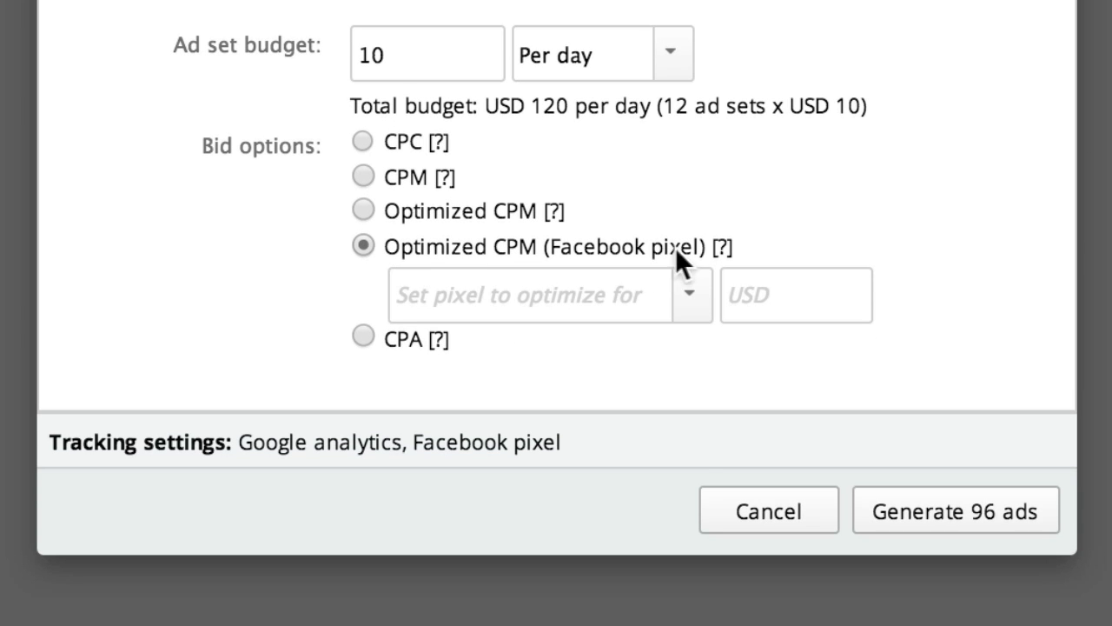
click(702, 301)
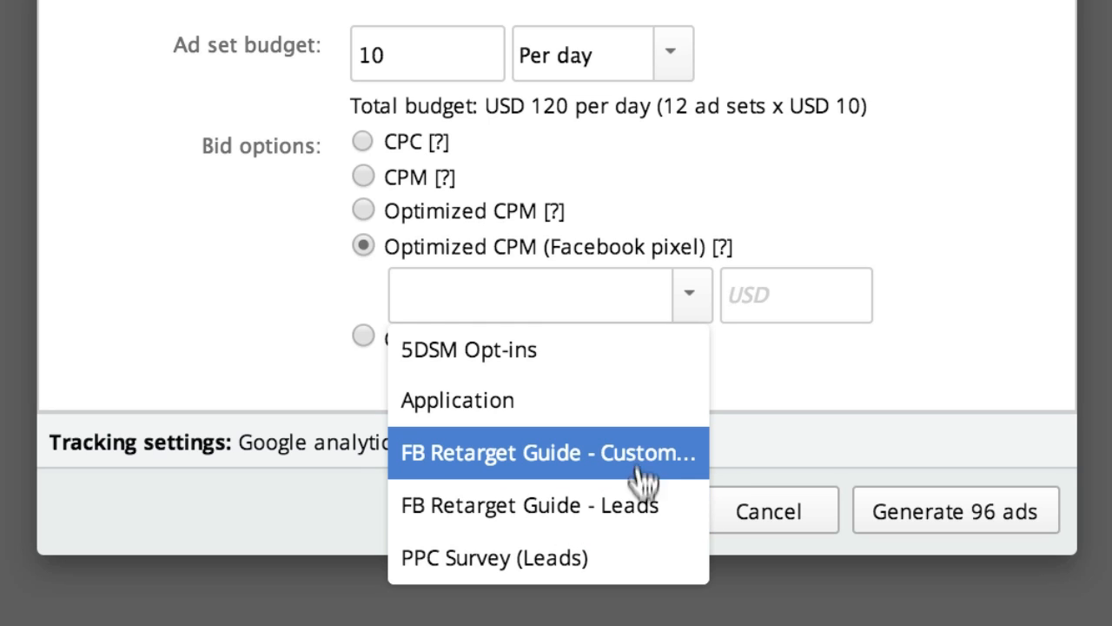
click(645, 512)
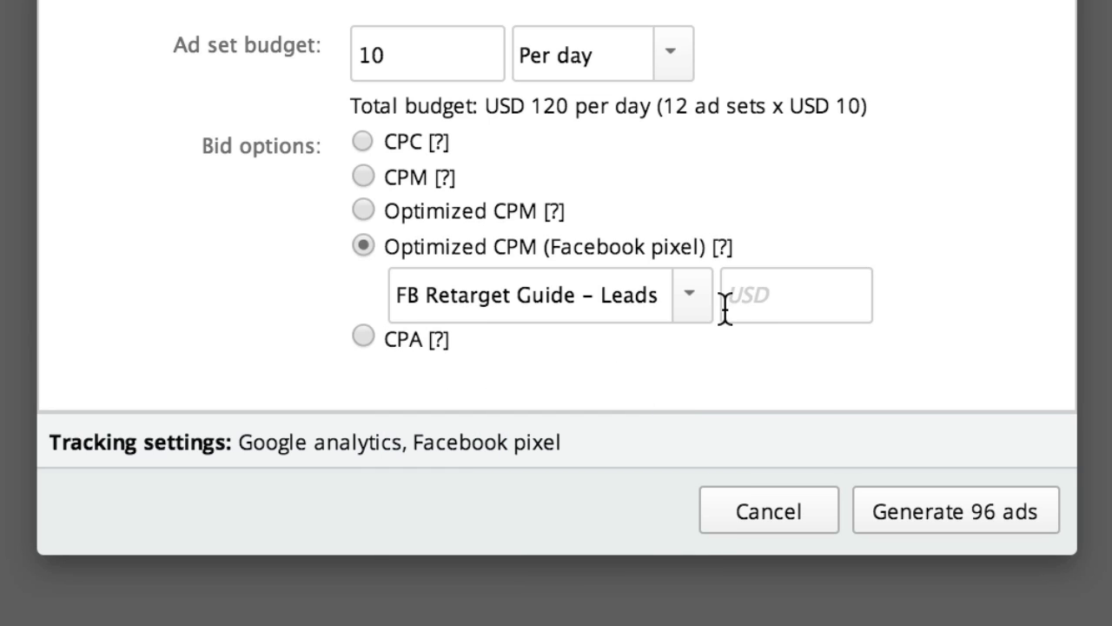
click(768, 298)
text(30)
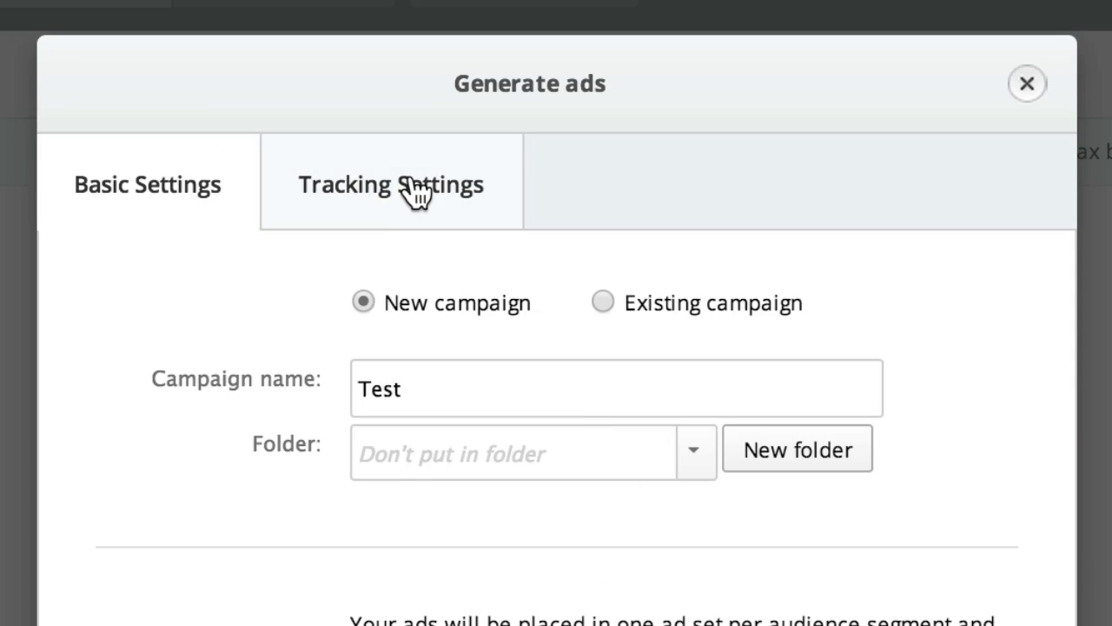
- Review the Google Analytics and Facebook pixel tracking settings and generate the 96 ads
click(414, 193)
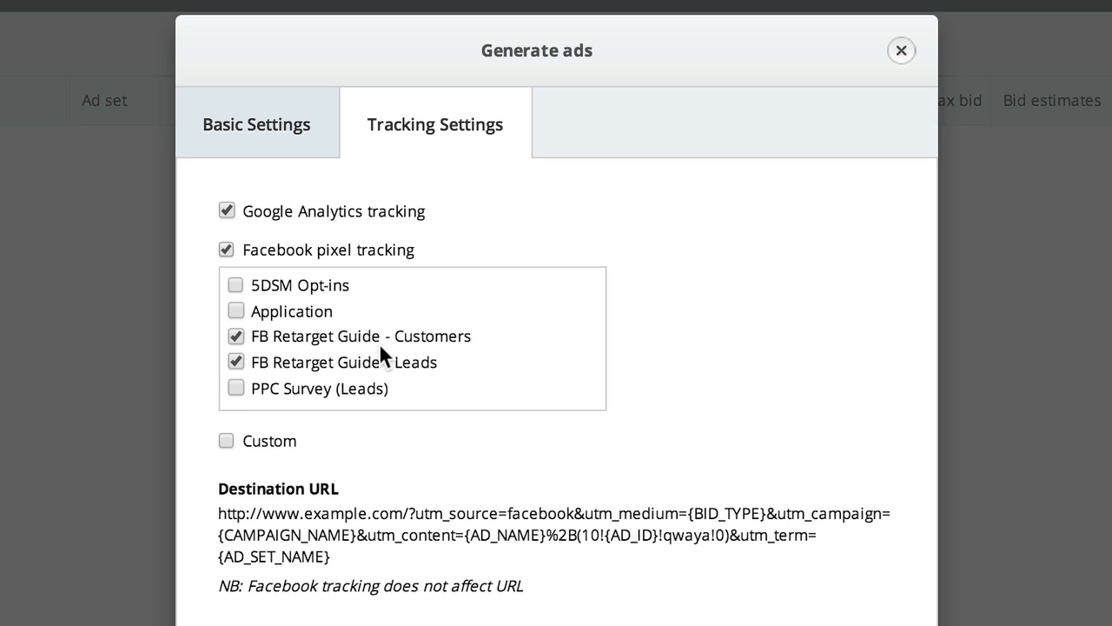
scroll(839, 559, down, 6)
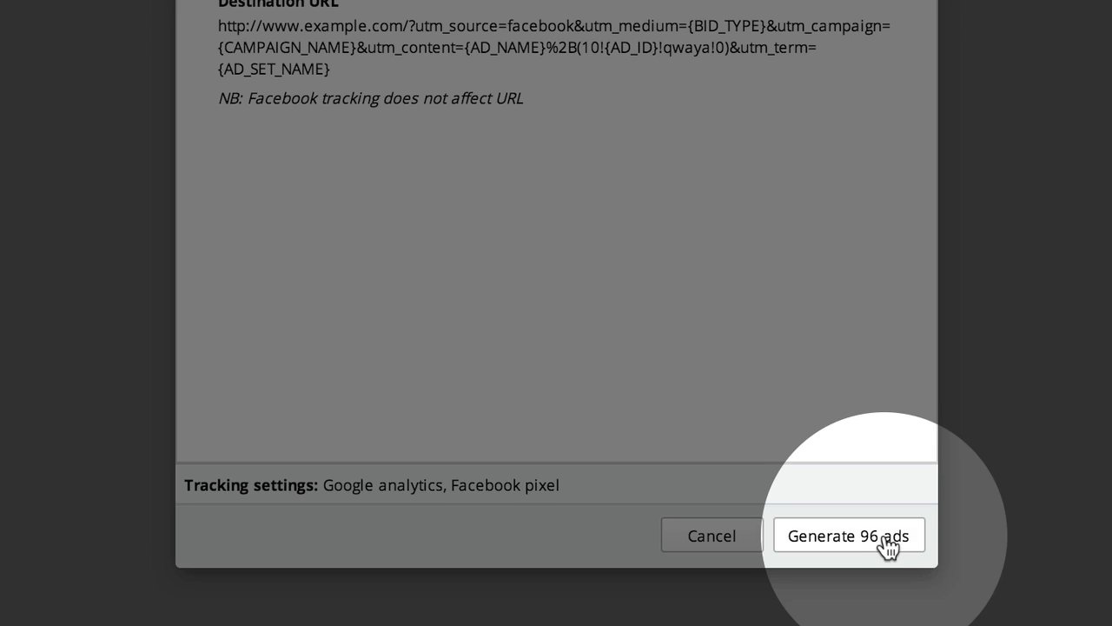
click(815, 542)
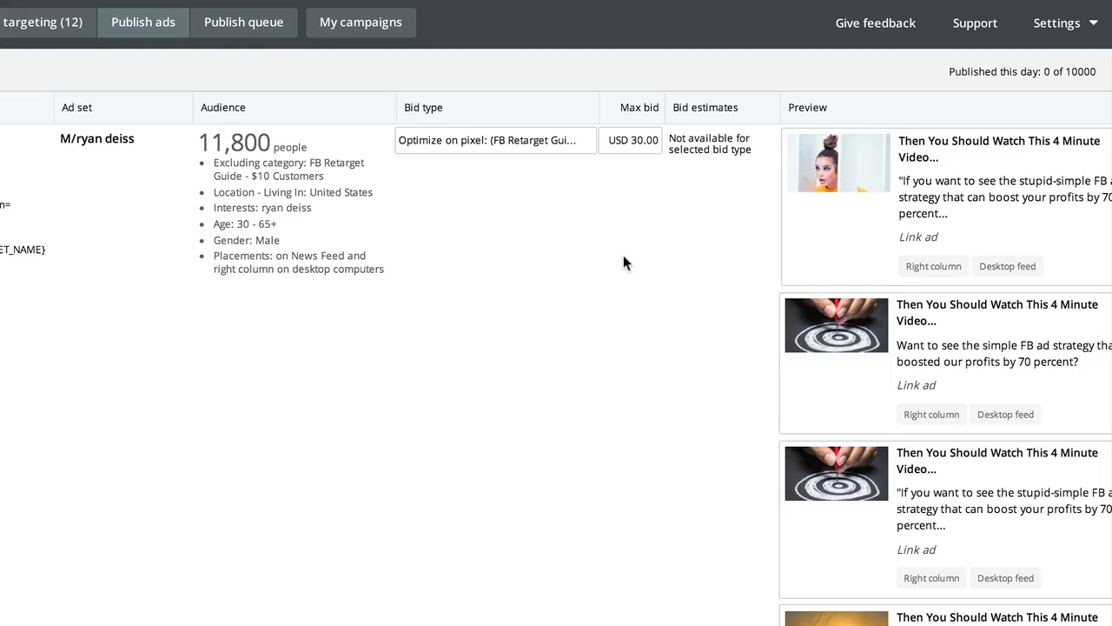
- Look through the generated ads' audiences, bids and previews, and publish all 96 ads
scroll(623, 255, down, 5)
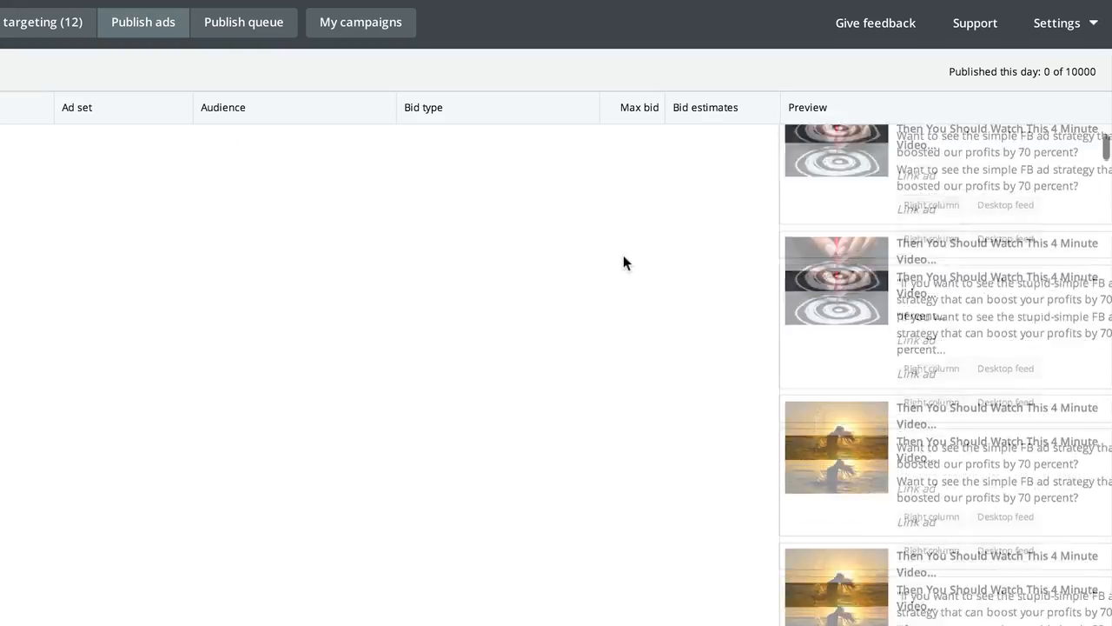
scroll(623, 255, up, 6)
scroll(623, 255, down, 20)
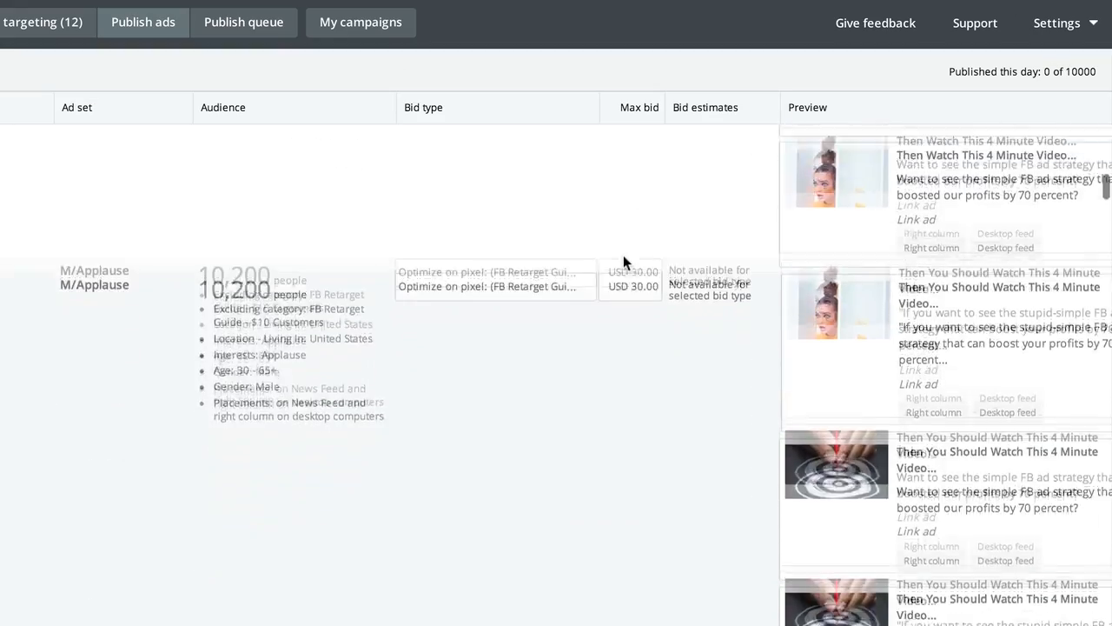
scroll(623, 255, down, 10)
scroll(623, 254, up, 20)
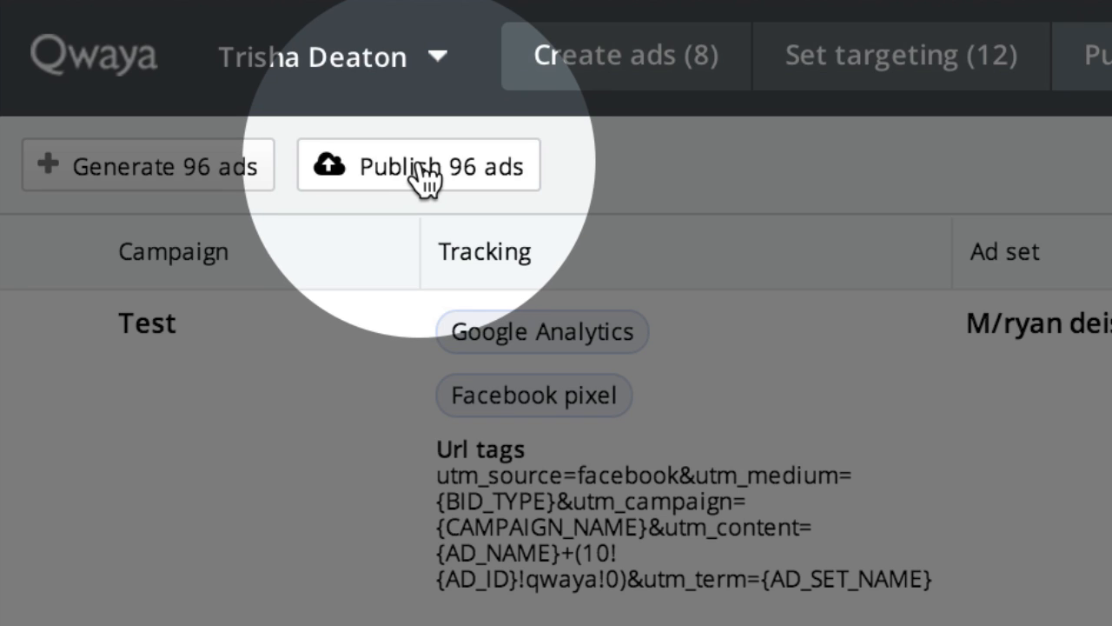
click(423, 170)
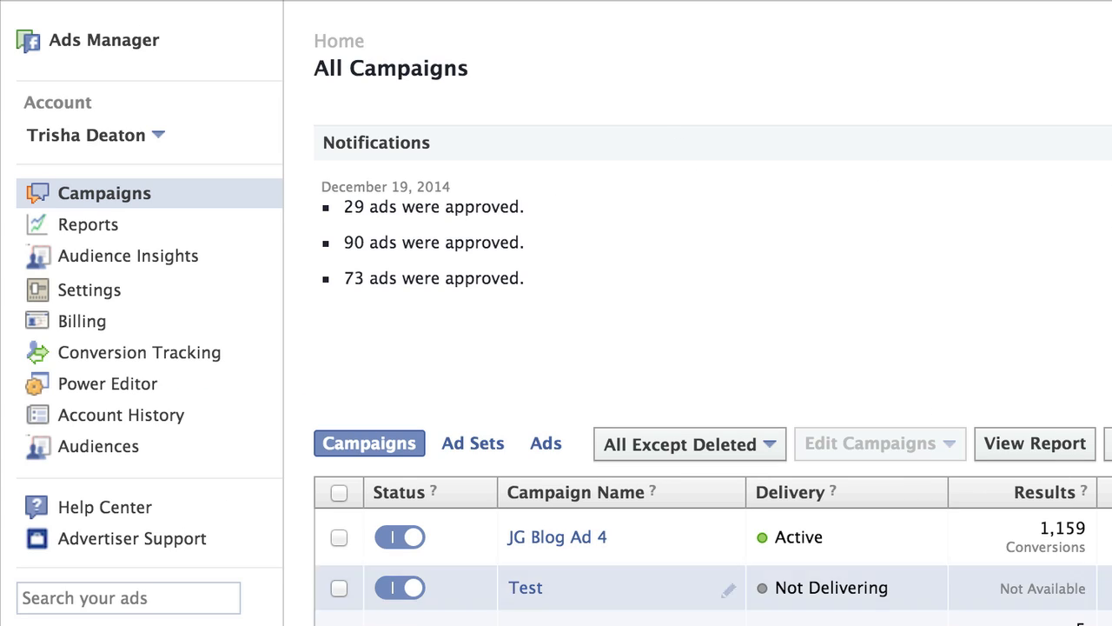
- Switch to Facebook Ads Manager and open the Test campaign to check the delivery status of its ad sets
click(530, 589)
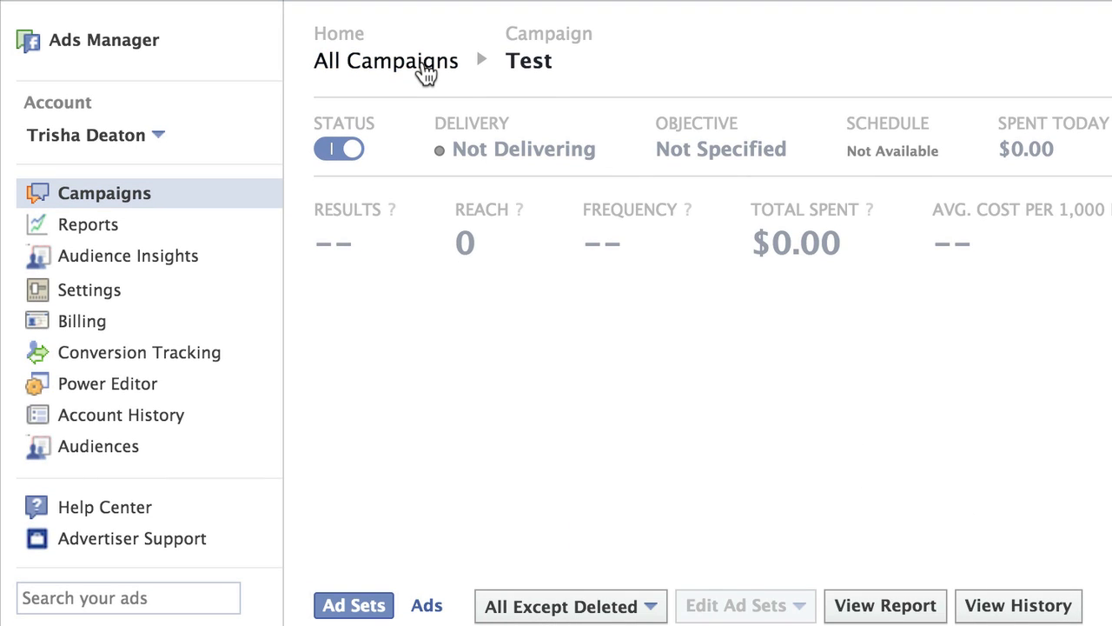
click(426, 74)
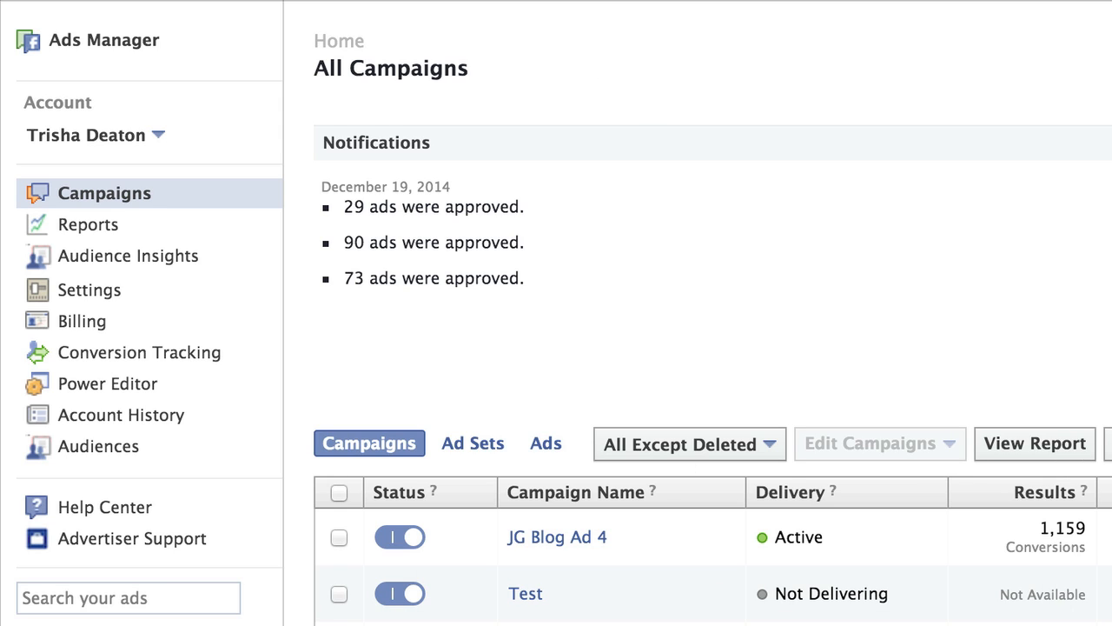
click(525, 594)
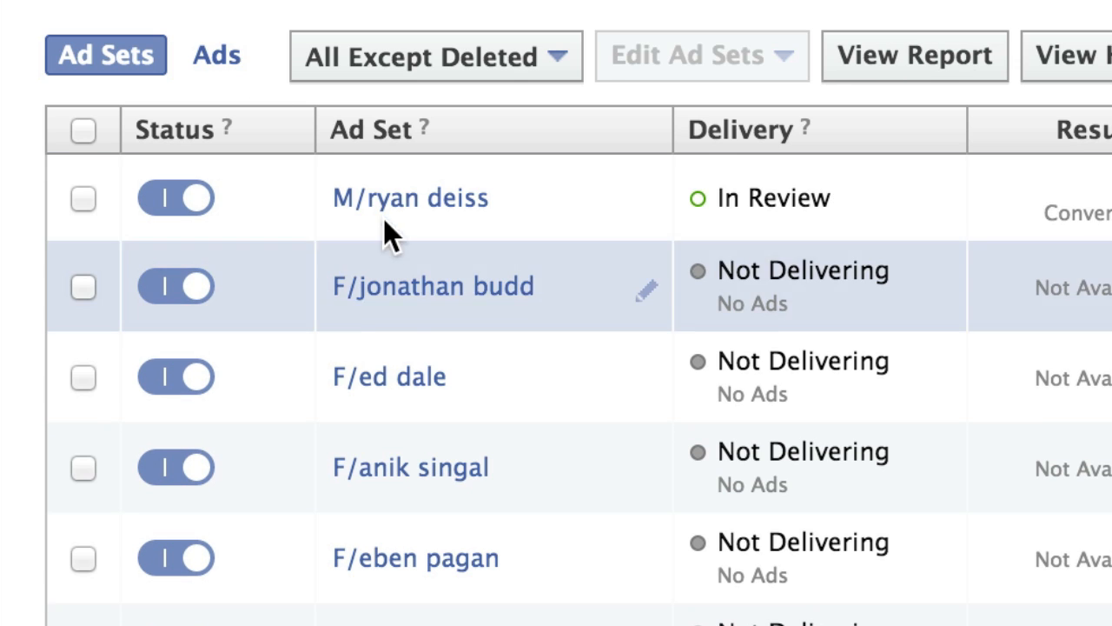
mouse_move(768, 182)
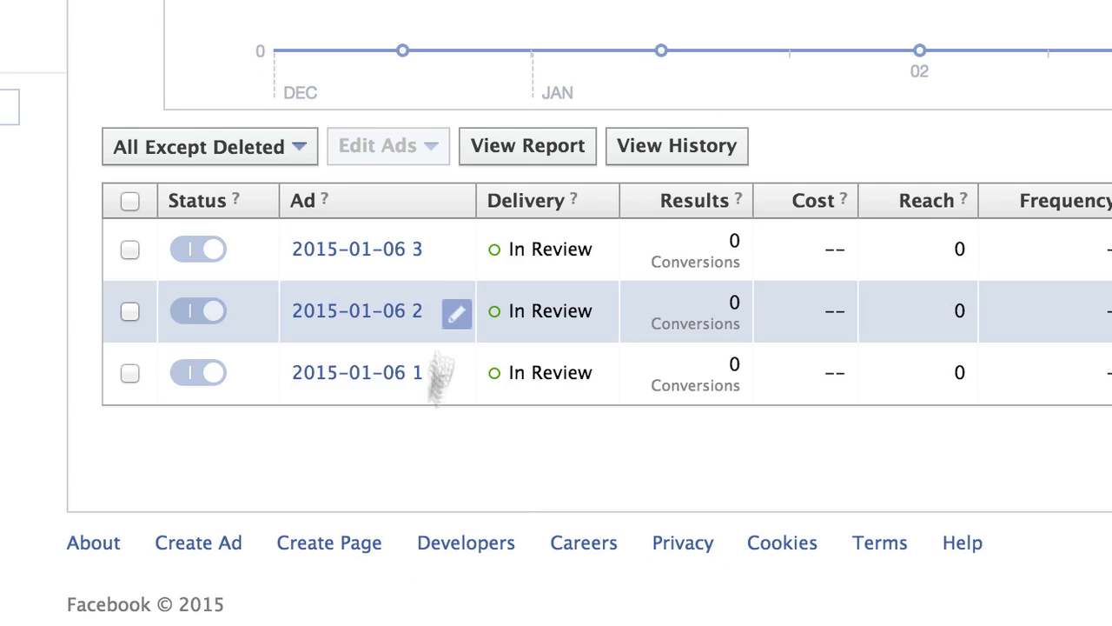
- Preview the creatives of ads 2015-01-06 3, 2 and 1, and look over the Test campaign's ad sets again
click(398, 254)
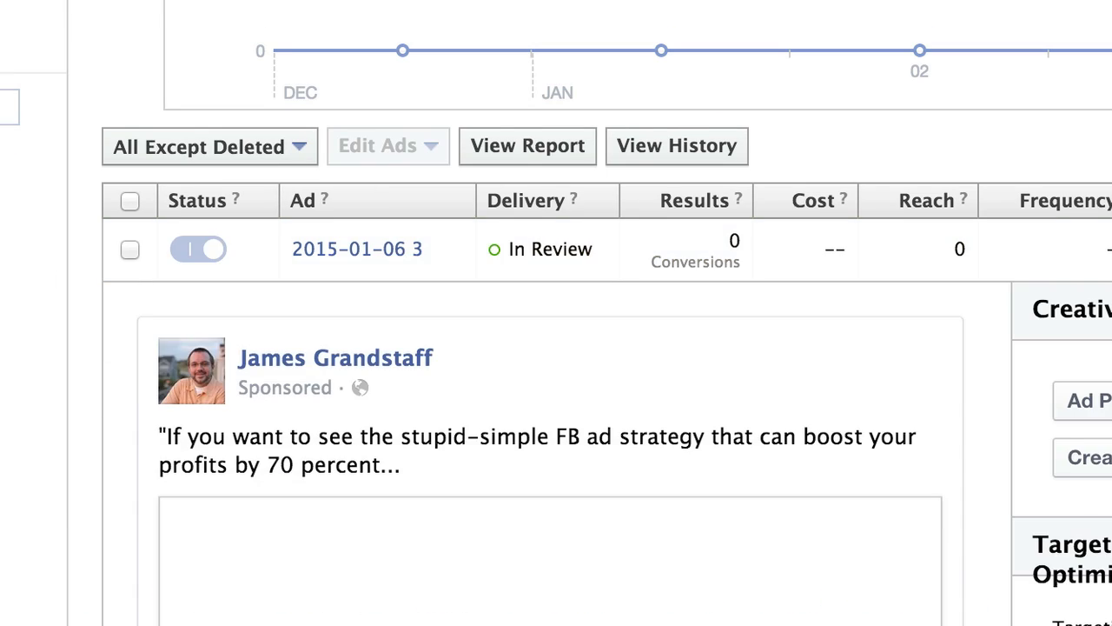
scroll(556, 313, down, 5)
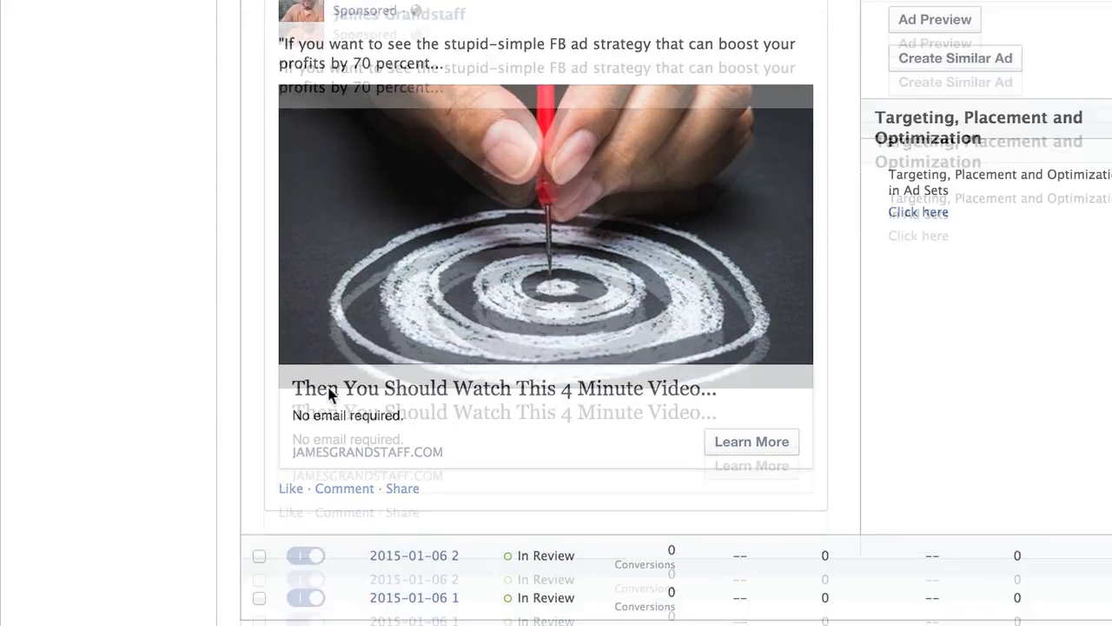
click(414, 496)
scroll(84, 393, down, 5)
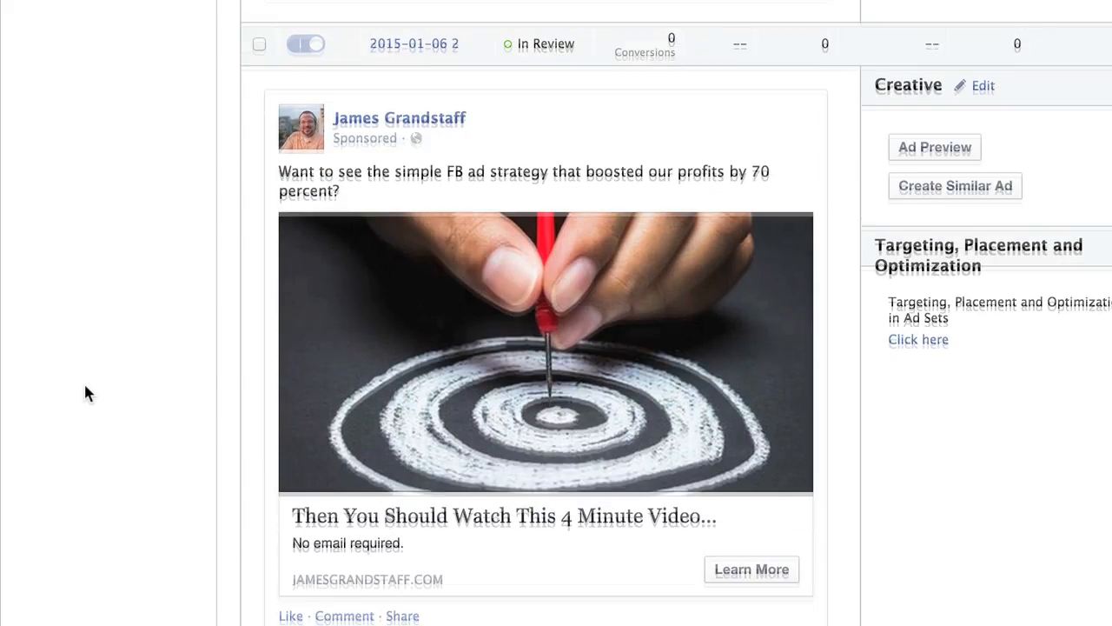
scroll(83, 391, down, 5)
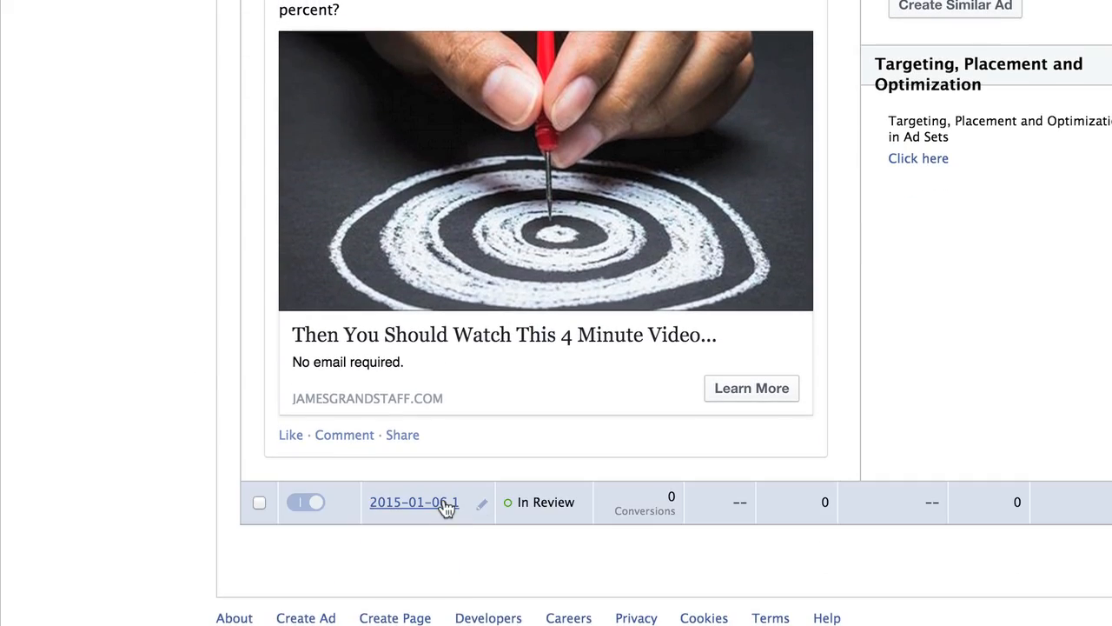
click(446, 506)
scroll(99, 390, down, 10)
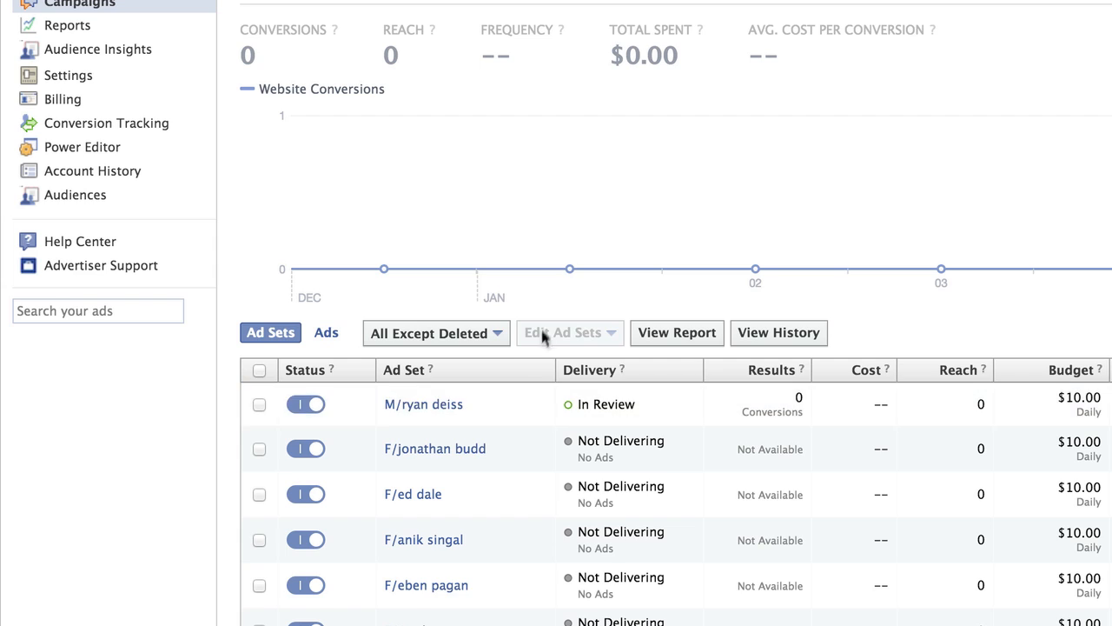
scroll(542, 330, down, 3)
scroll(543, 326, up, 3)
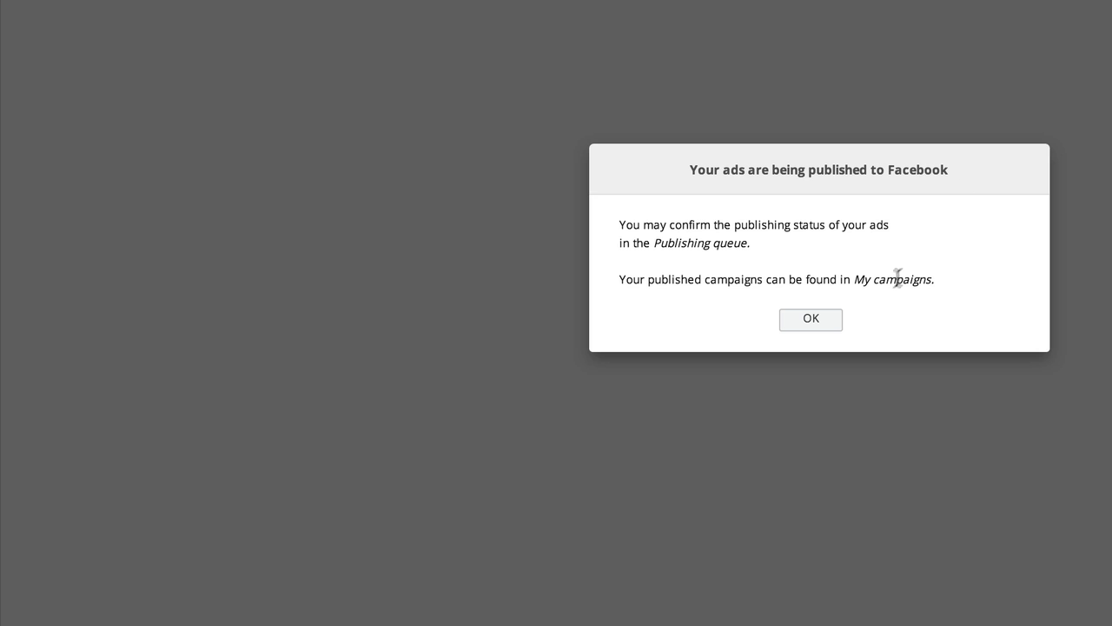
- Switch to Qwaya, acknowledge the publishing notice, and check the publish queue against the campaign's ad sets in Facebook
click(817, 324)
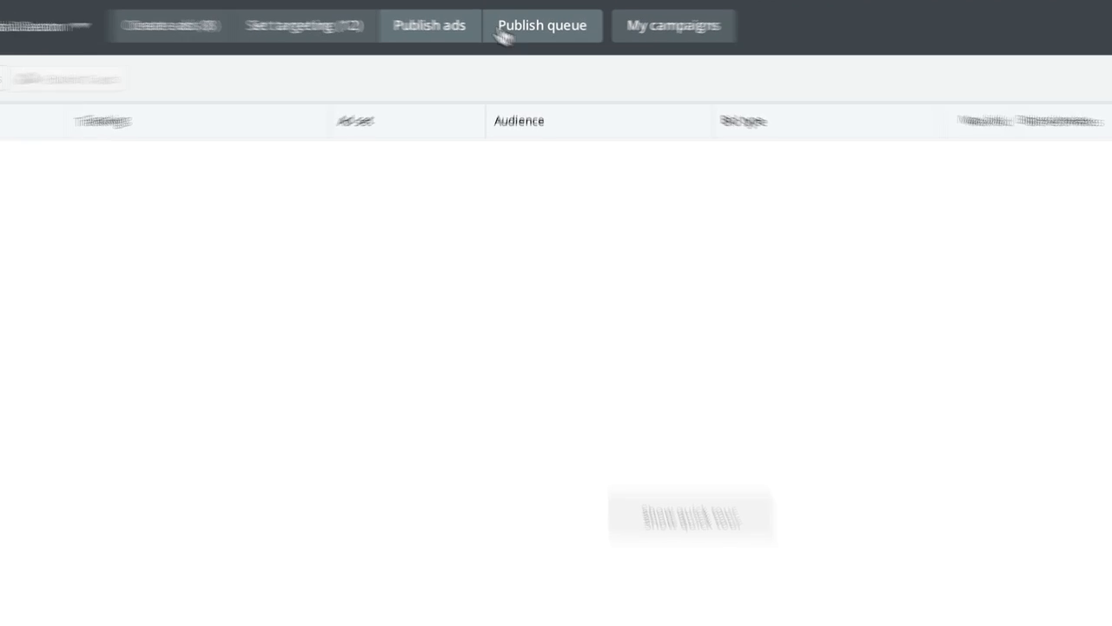
click(534, 30)
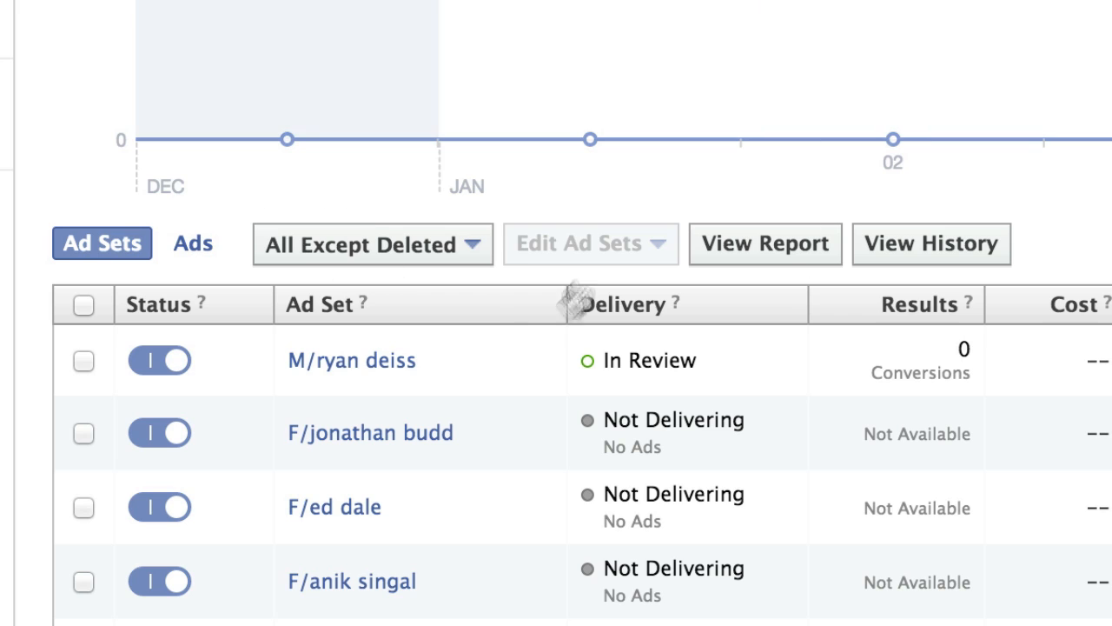
scroll(571, 298, down, 3)
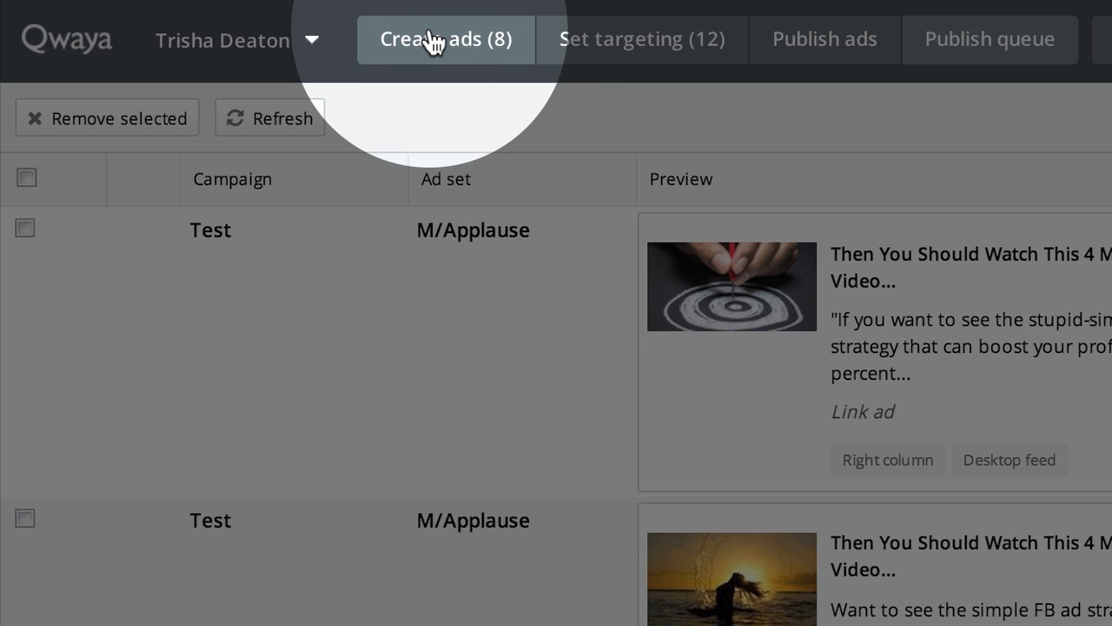
- Start a new link ad for the page, try to save its empty form, and close the form
click(434, 41)
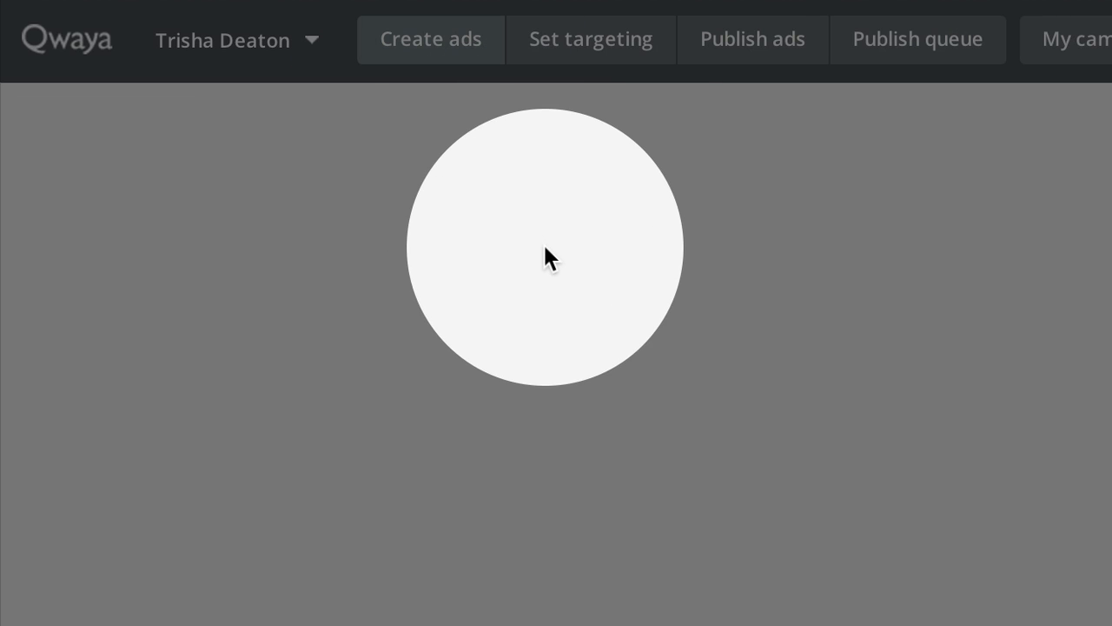
mouse_move(728, 328)
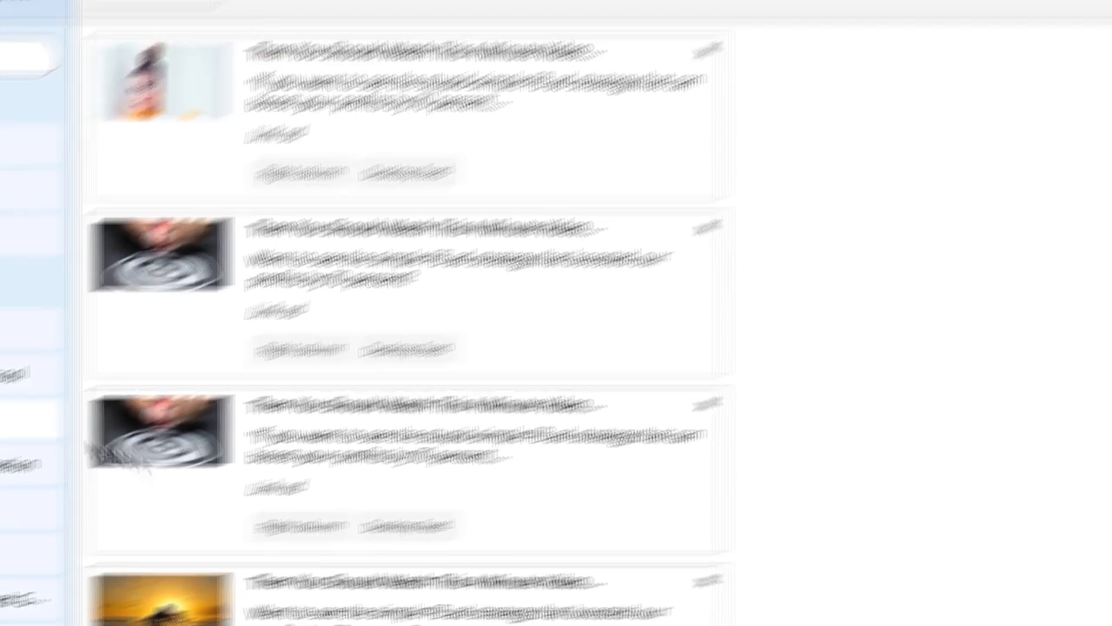
click(168, 328)
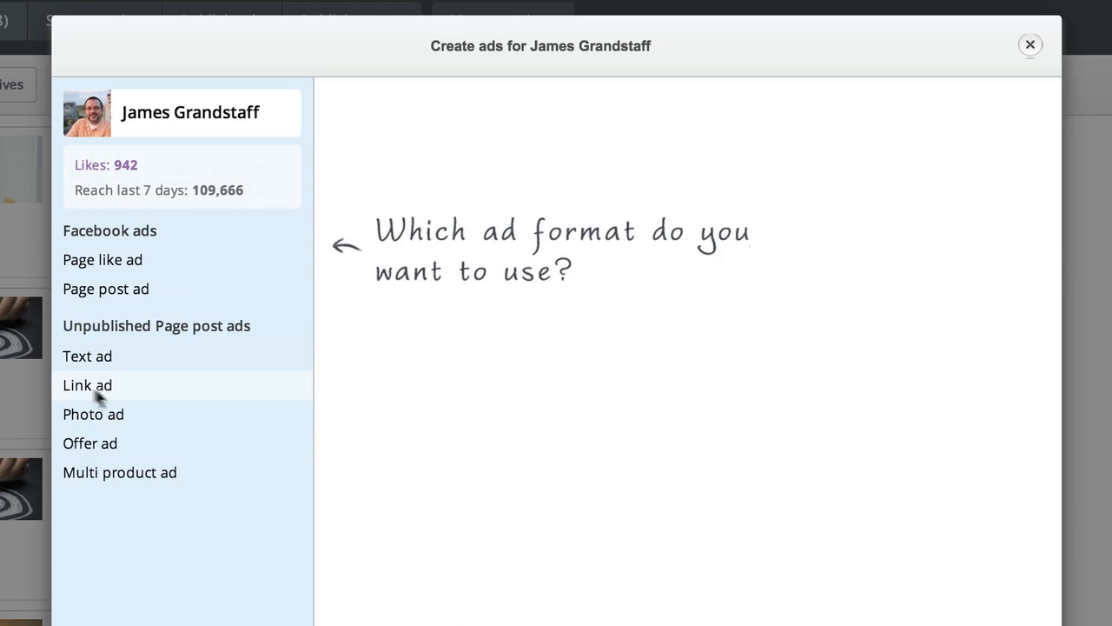
click(96, 392)
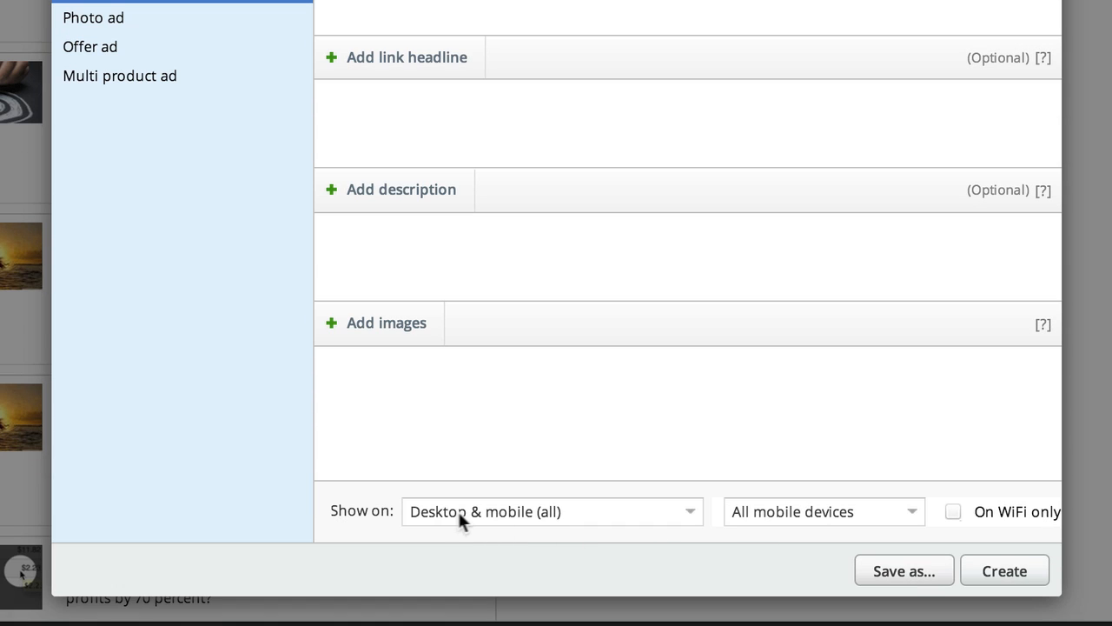
click(912, 571)
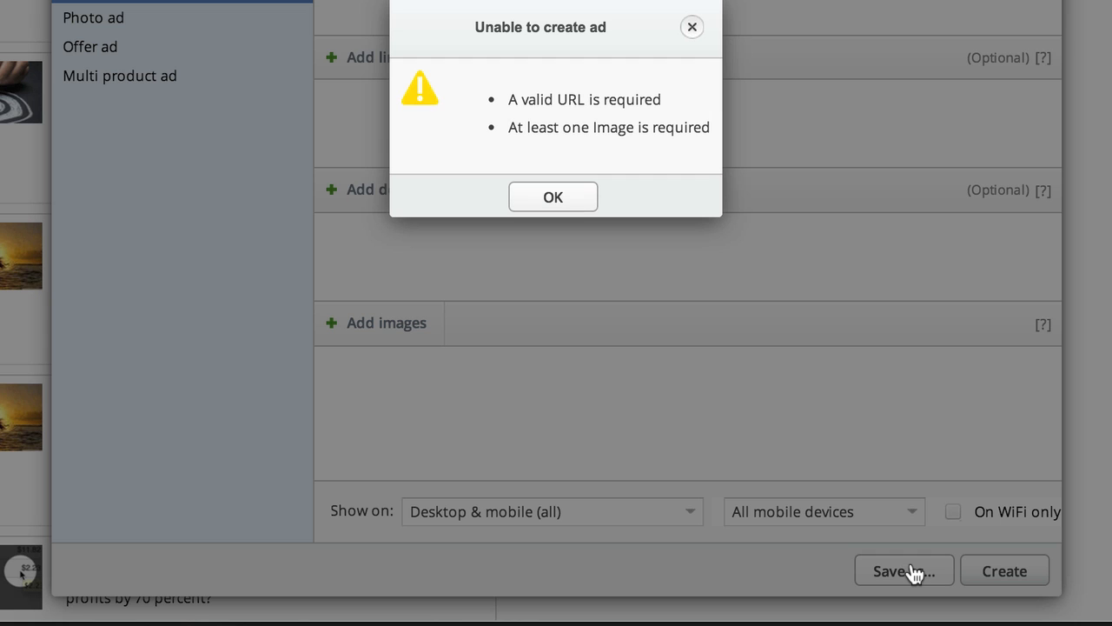
click(554, 200)
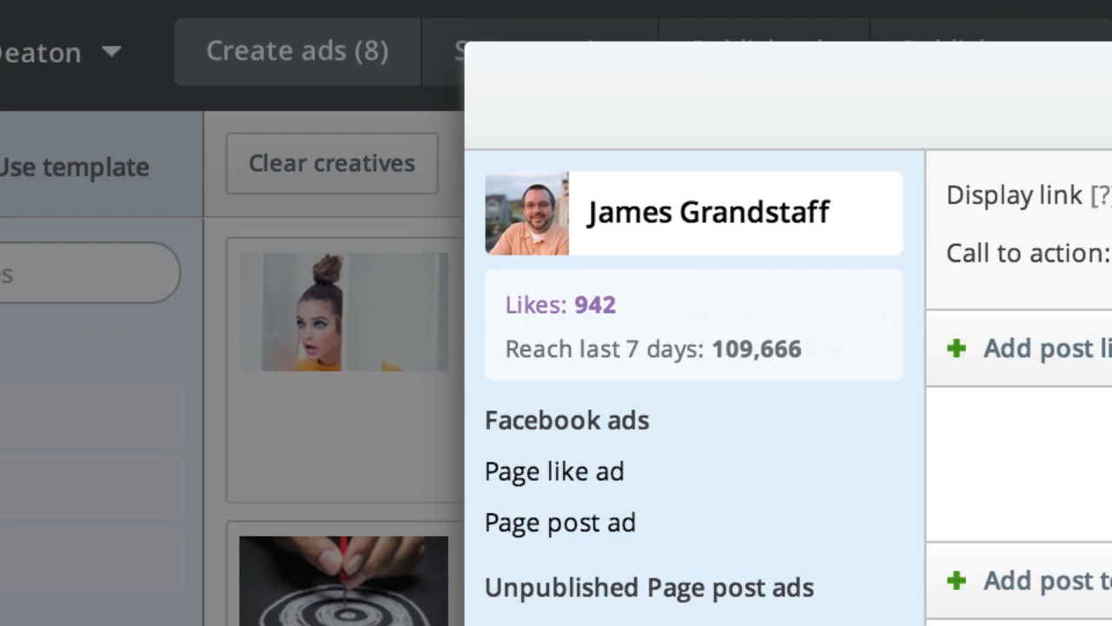
click(1040, 5)
- Start a new targeting, review its location, age, gender, interest and demographic options, and set Behaviors to split
click(574, 63)
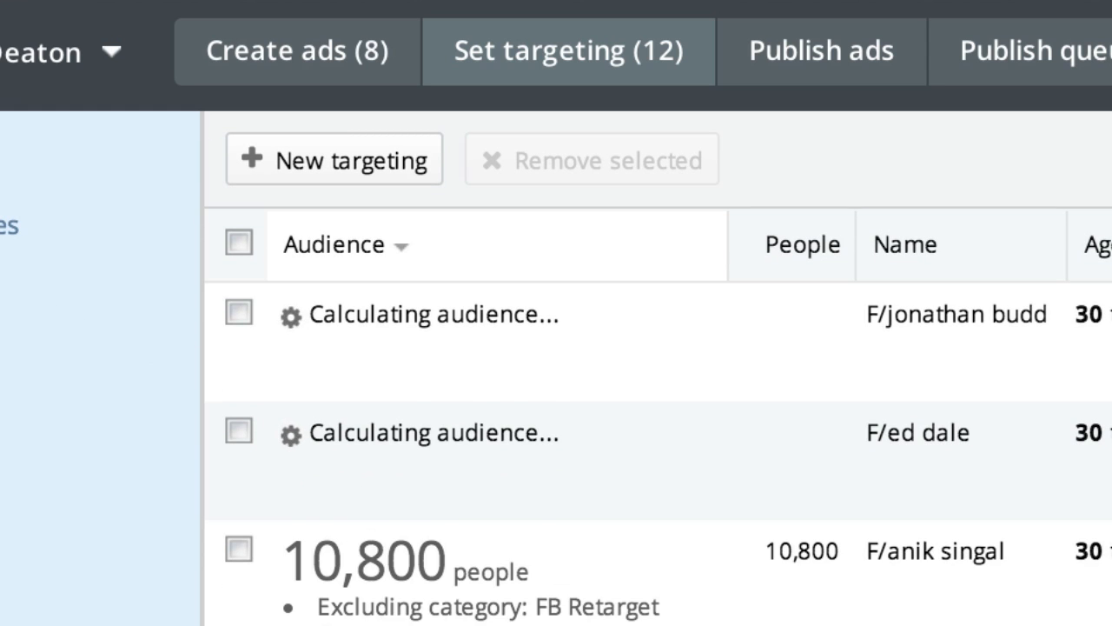
click(362, 174)
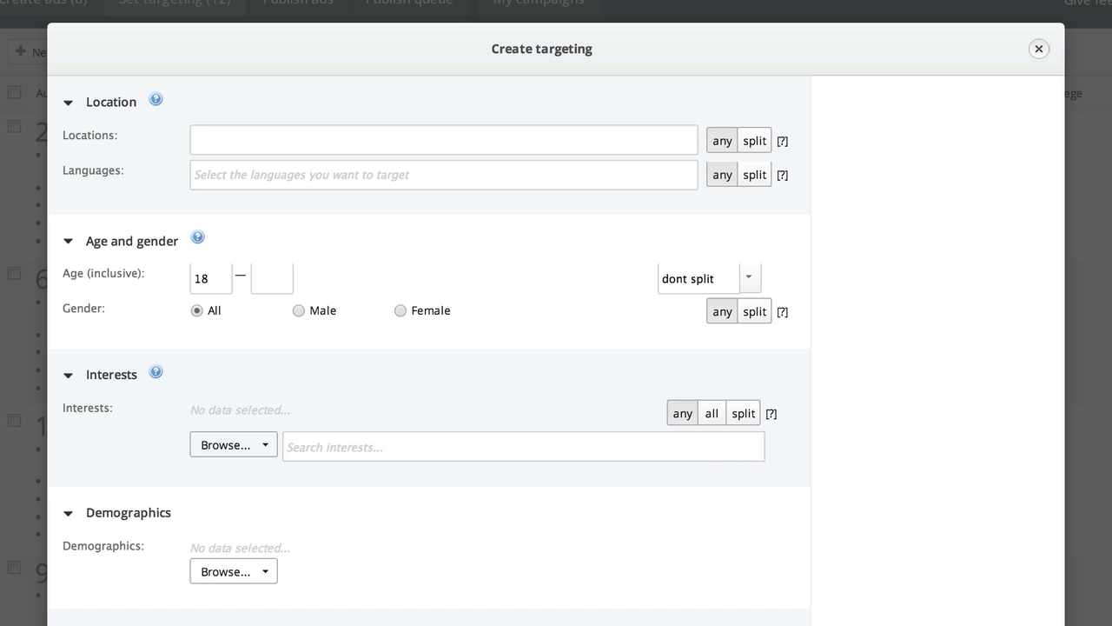
scroll(896, 341, down, 3)
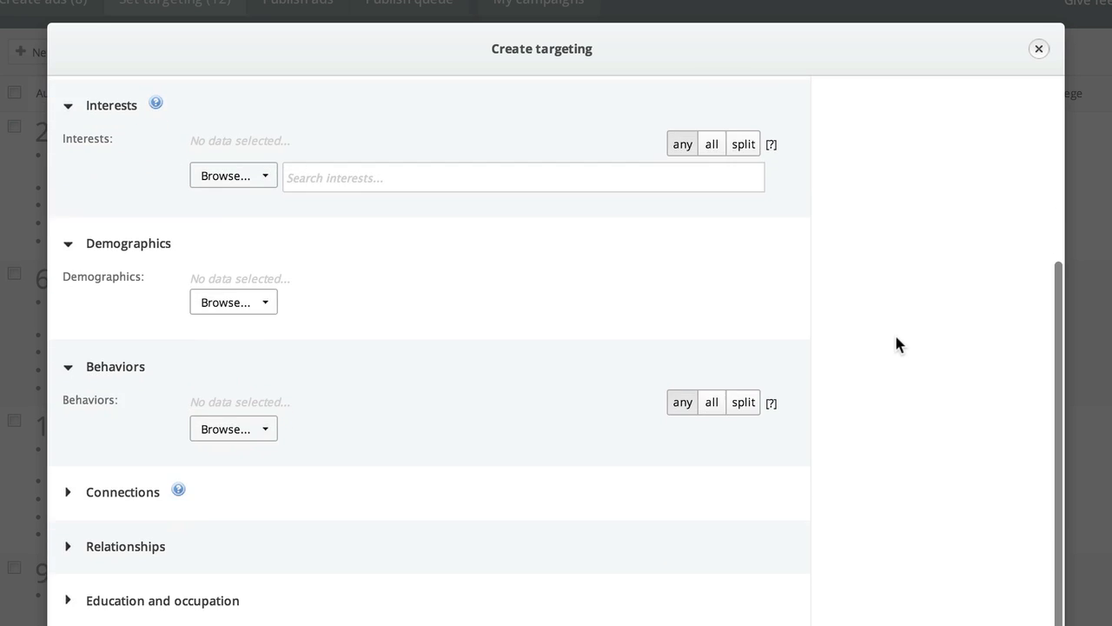
scroll(873, 406, up, 3)
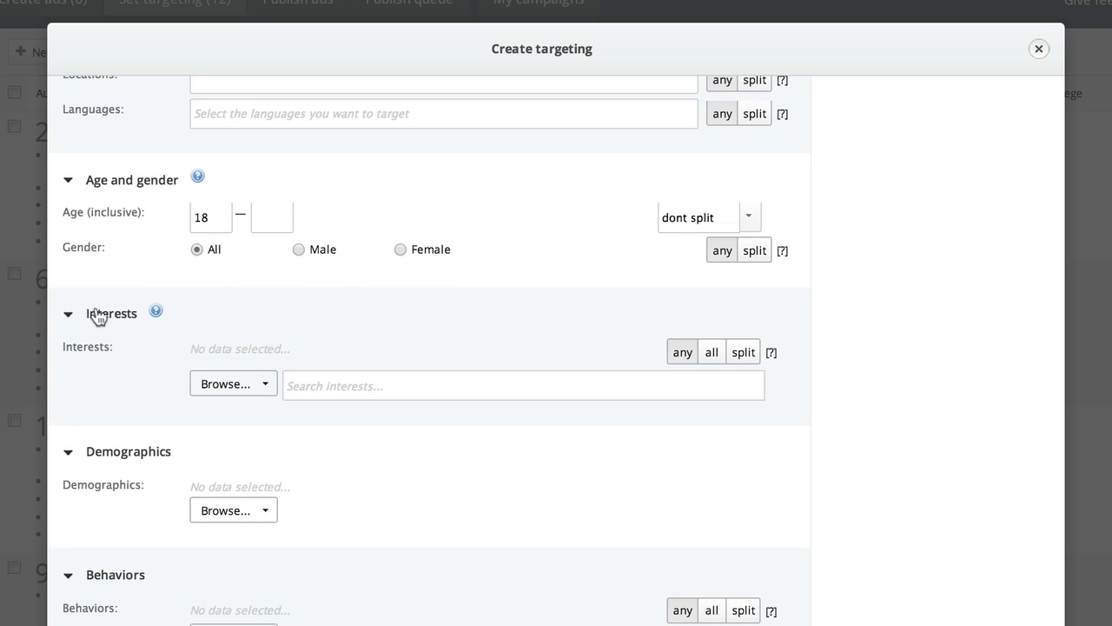
scroll(515, 334, up, 1)
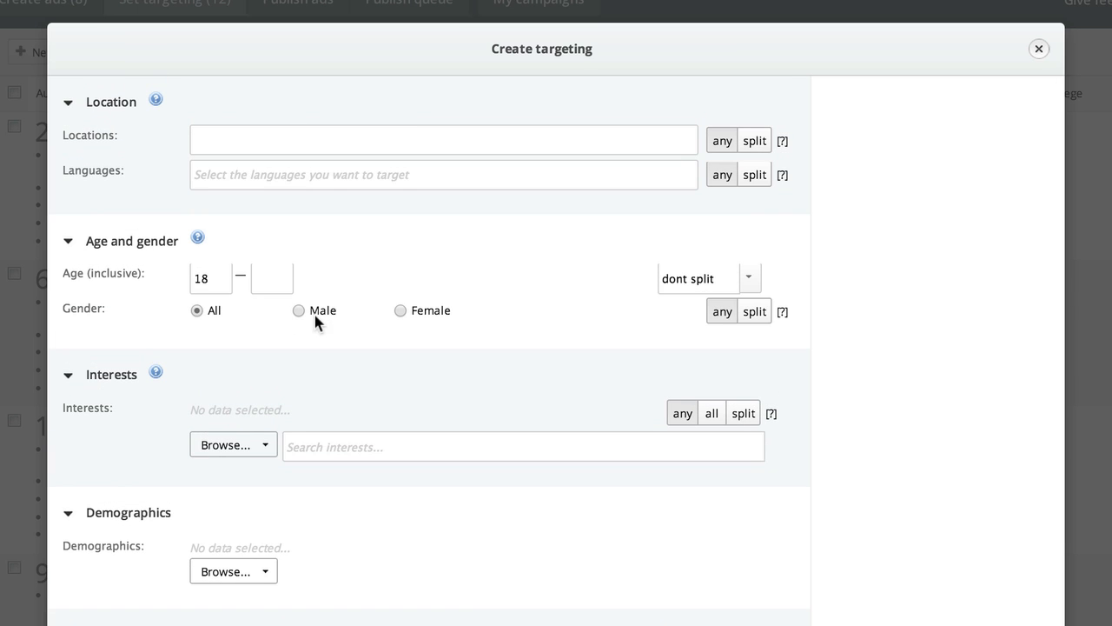
scroll(400, 313, down, 4)
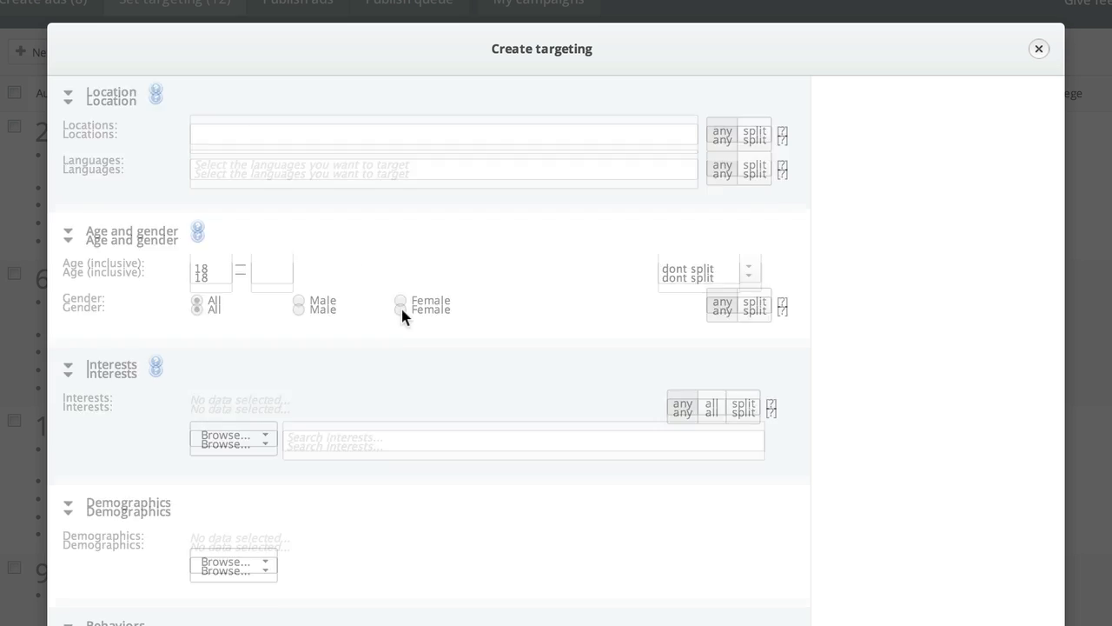
click(744, 351)
scroll(745, 356, up, 1)
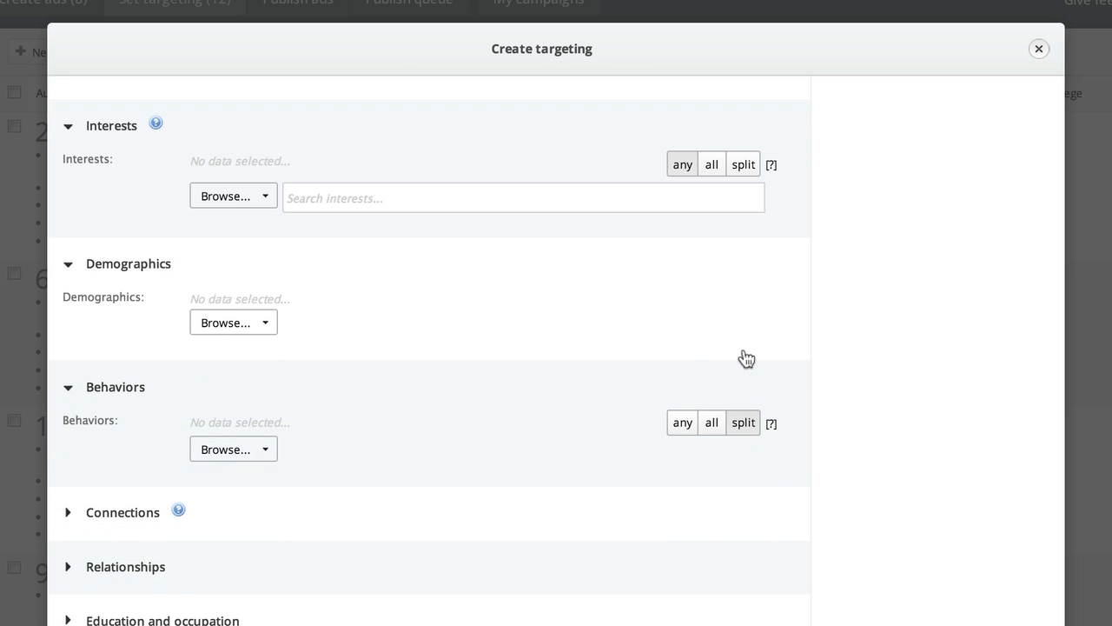
scroll(620, 368, down, 1)
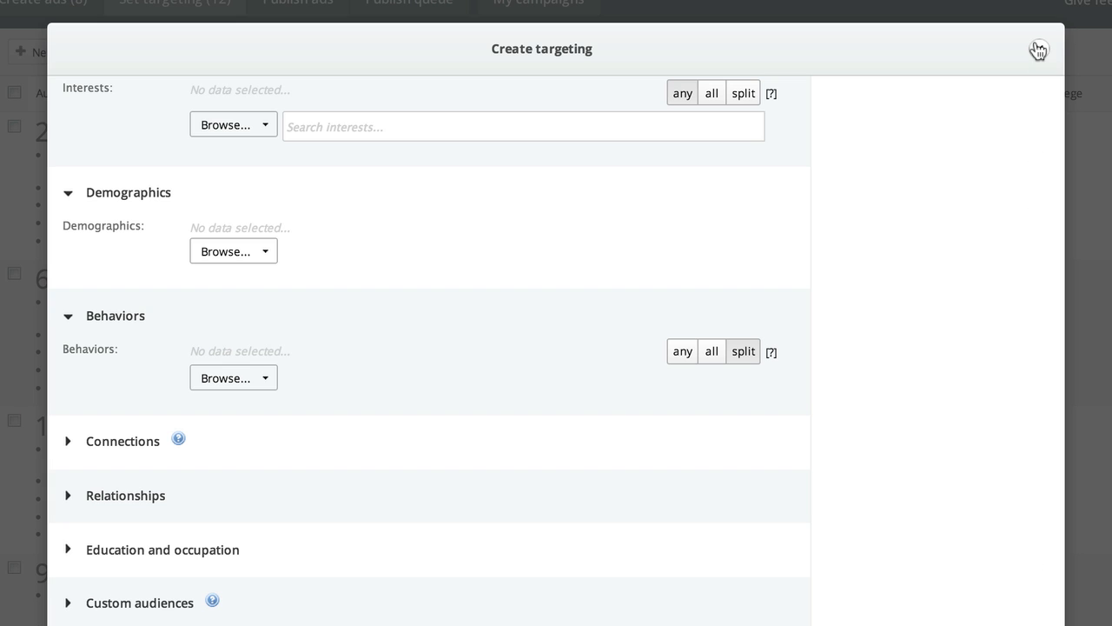
- Close the new targeting form without saving and open the ad publishing page
click(1039, 51)
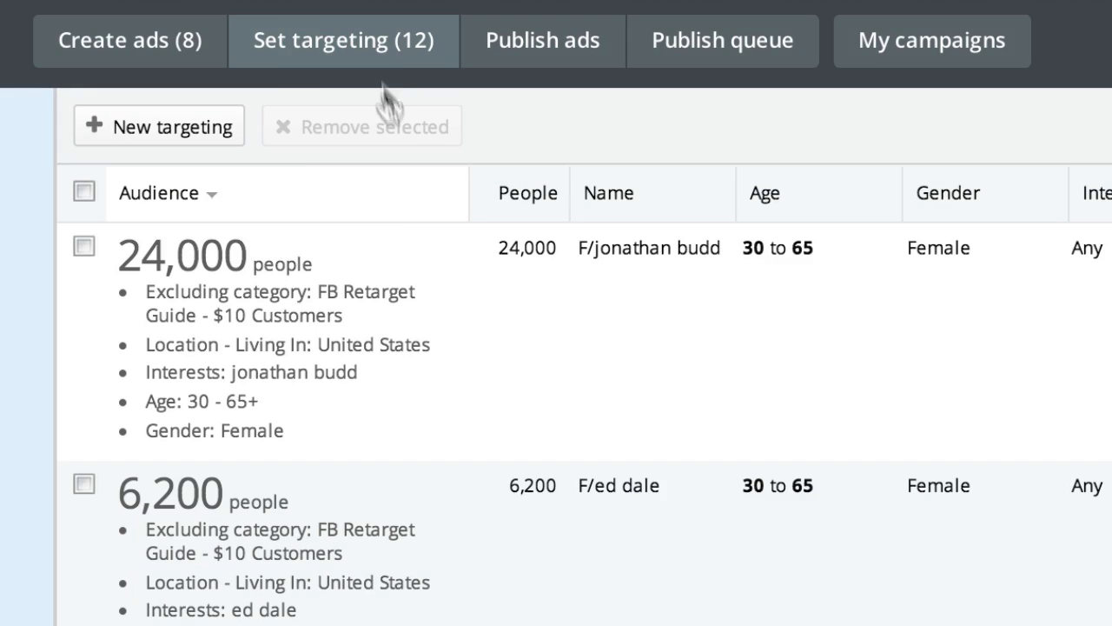
click(506, 55)
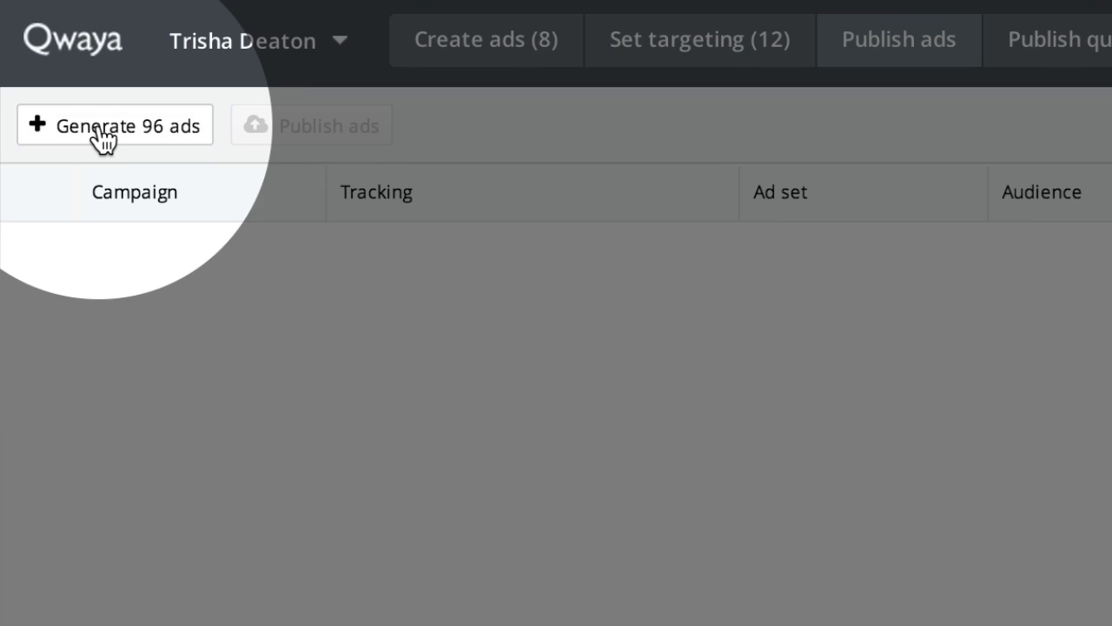